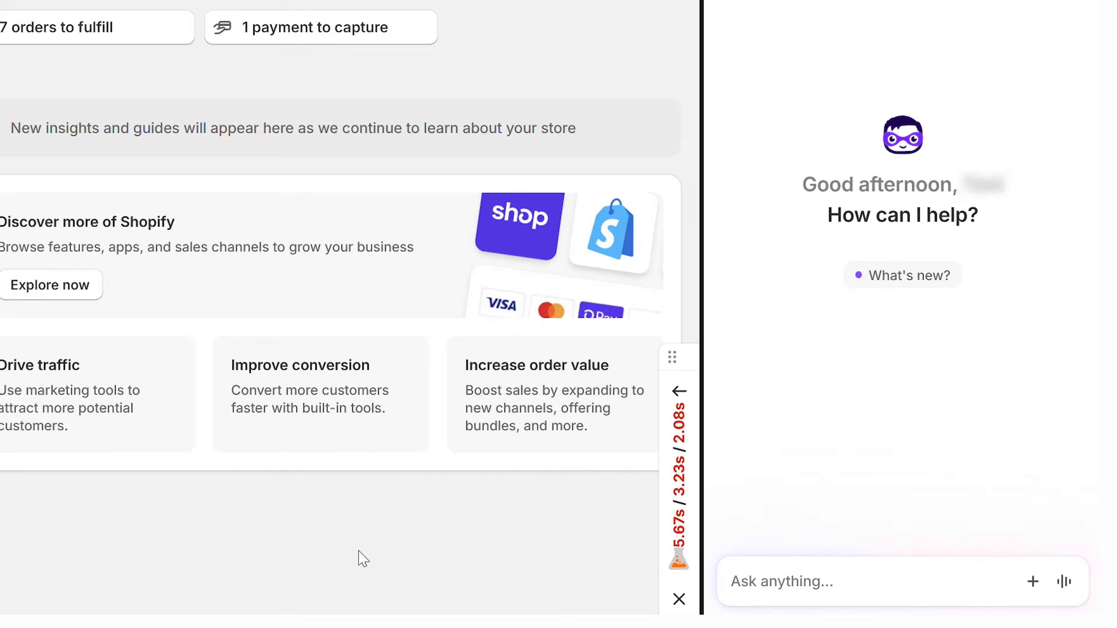
# Step: Ask the assistant "What can I do this week to increase my average order value?" and review the suggested options
pyautogui.write('What can I do this week to increase my average order value?')
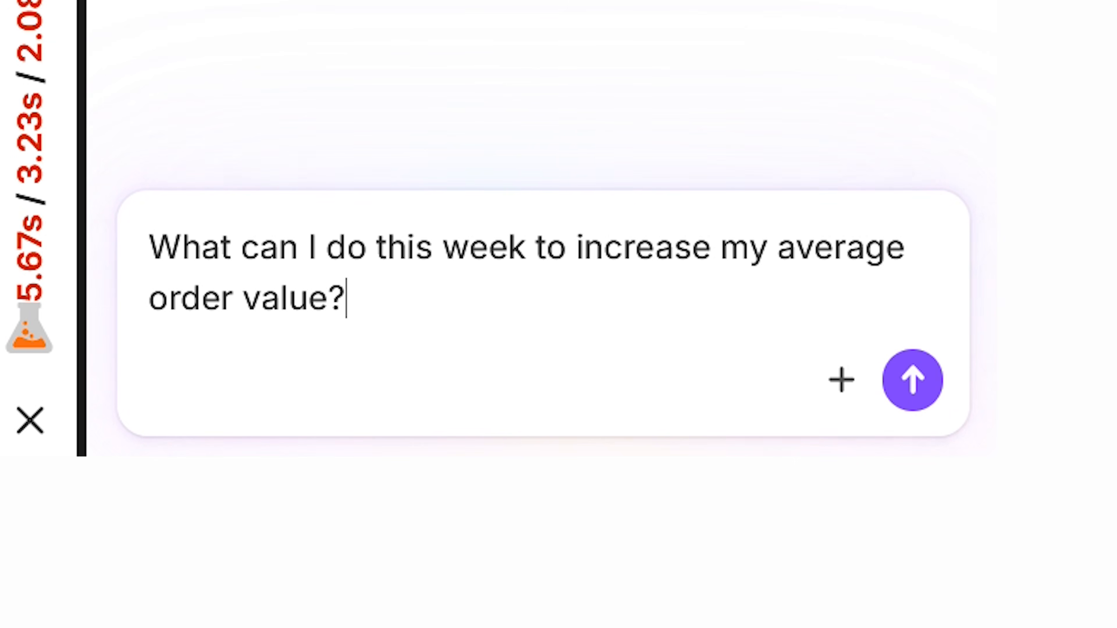
pyautogui.press('Return')
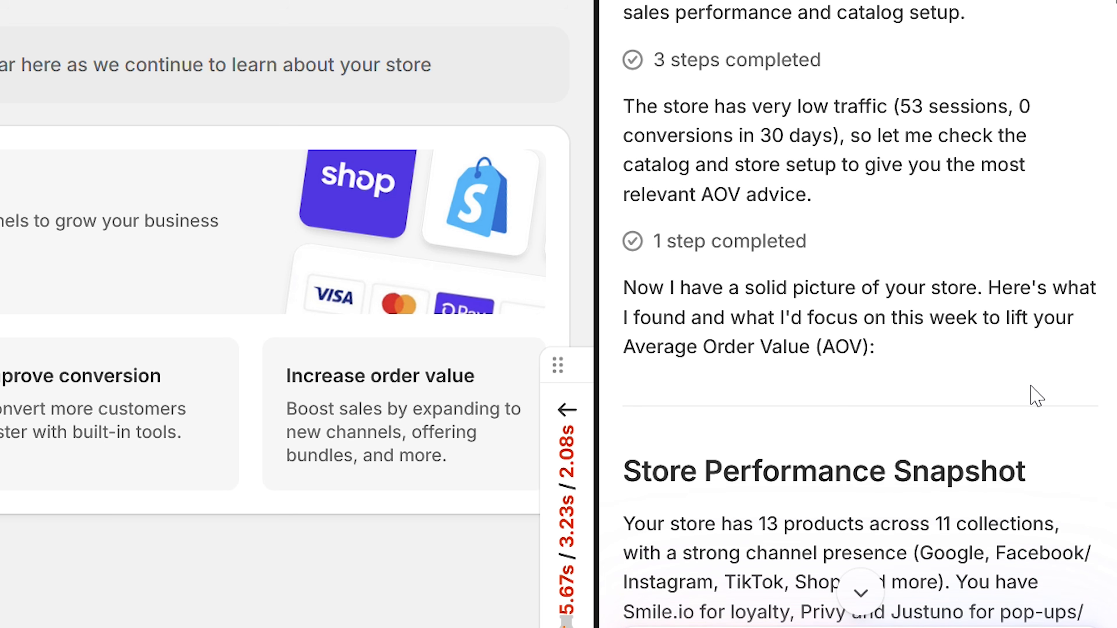
pyautogui.scroll(-4, 1056, 392)
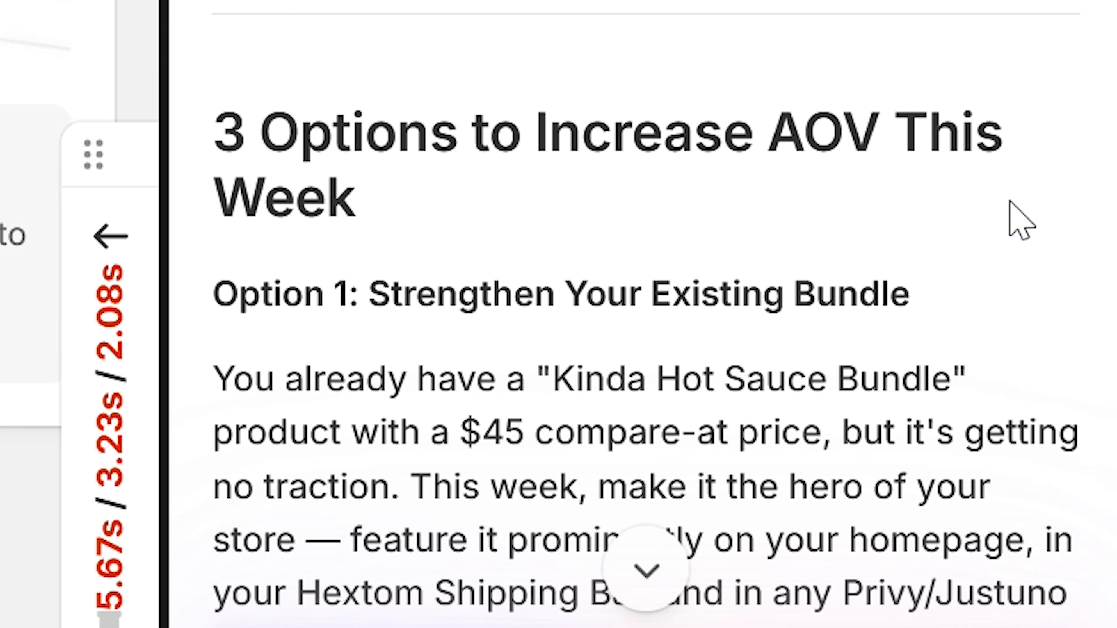
pyautogui.scroll(-10, 1010, 202)
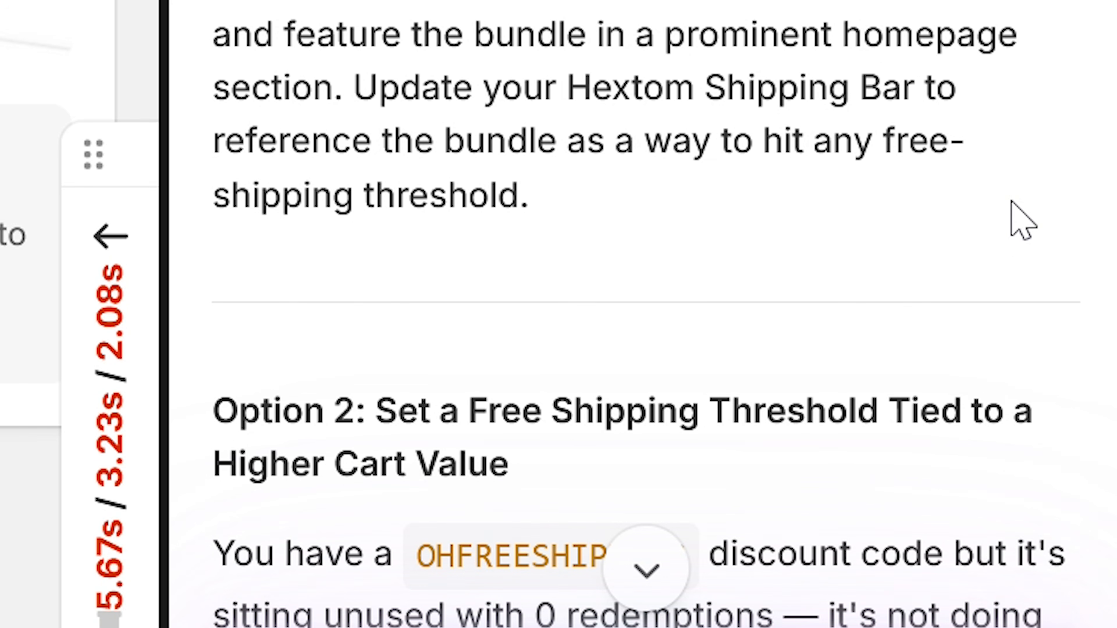
pyautogui.scroll(-10, 1020, 220)
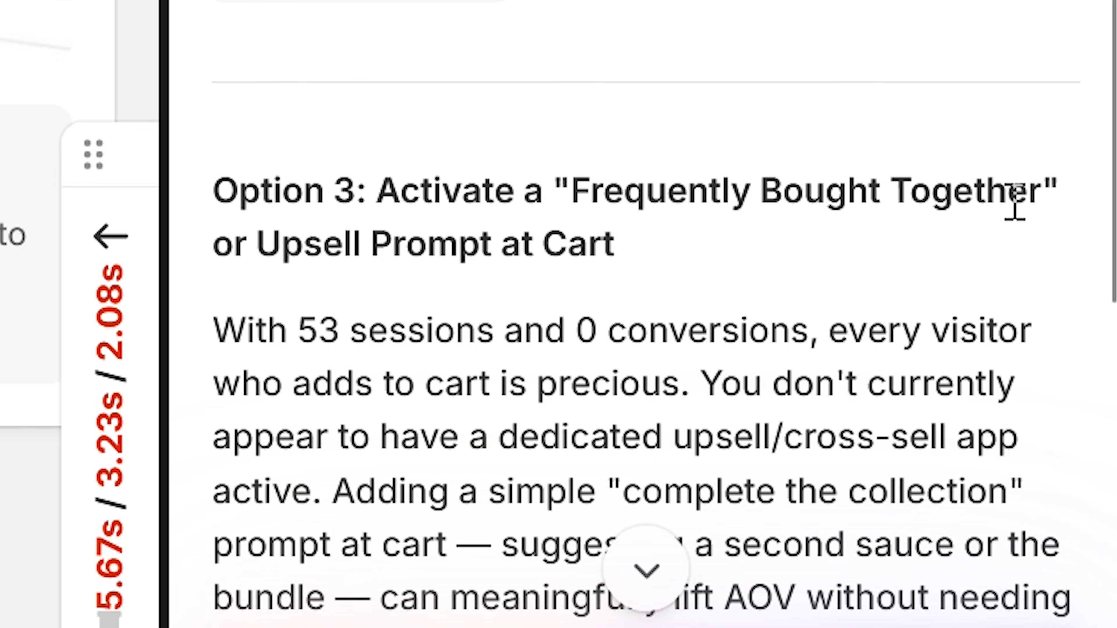
pyautogui.scroll(-10, 1014, 202)
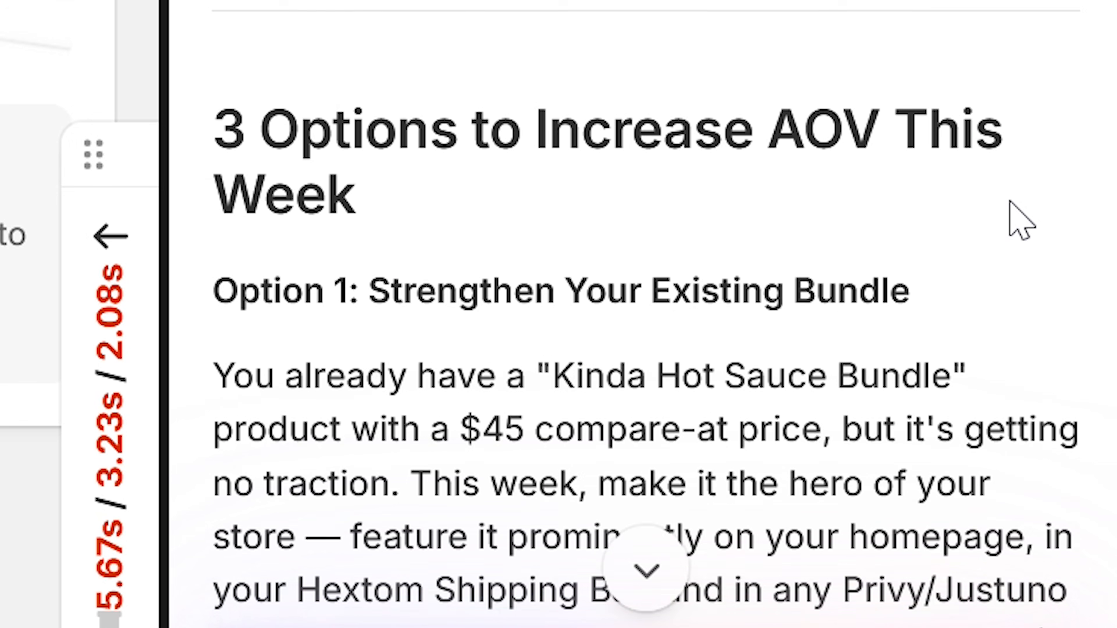
pyautogui.scroll(-5, 1010, 201)
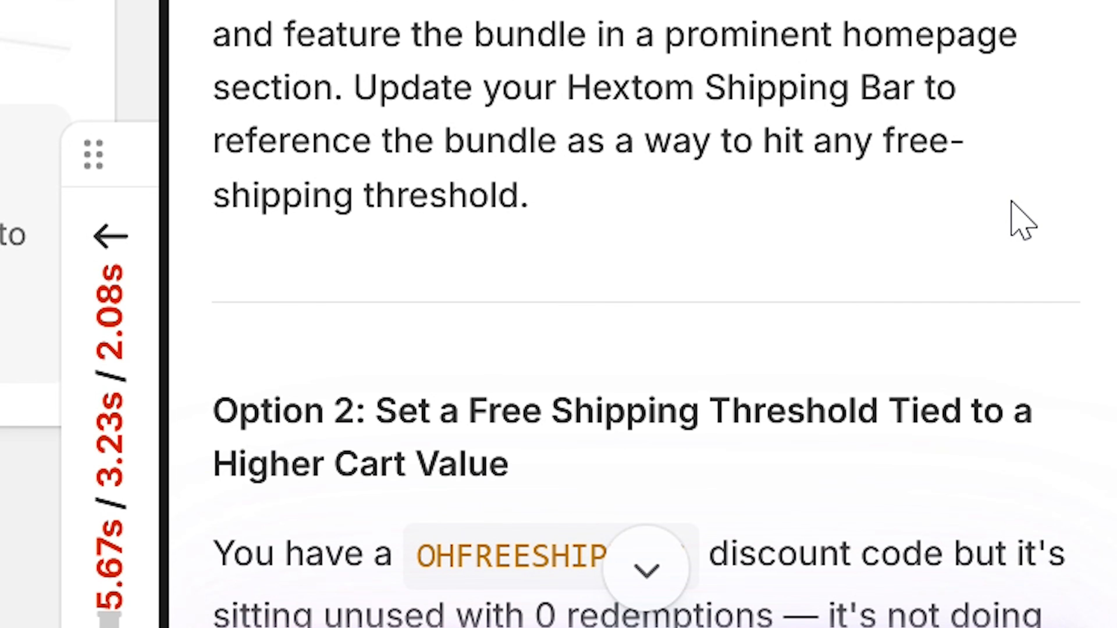
pyautogui.scroll(-10, 1011, 202)
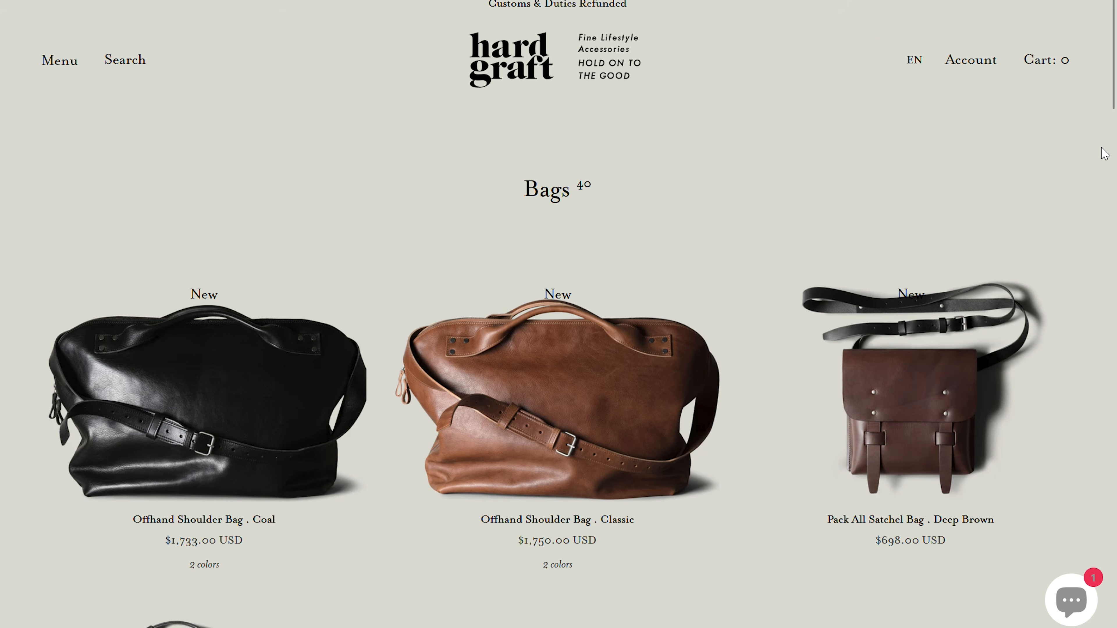
pyautogui.scroll(-10, 1101, 152)
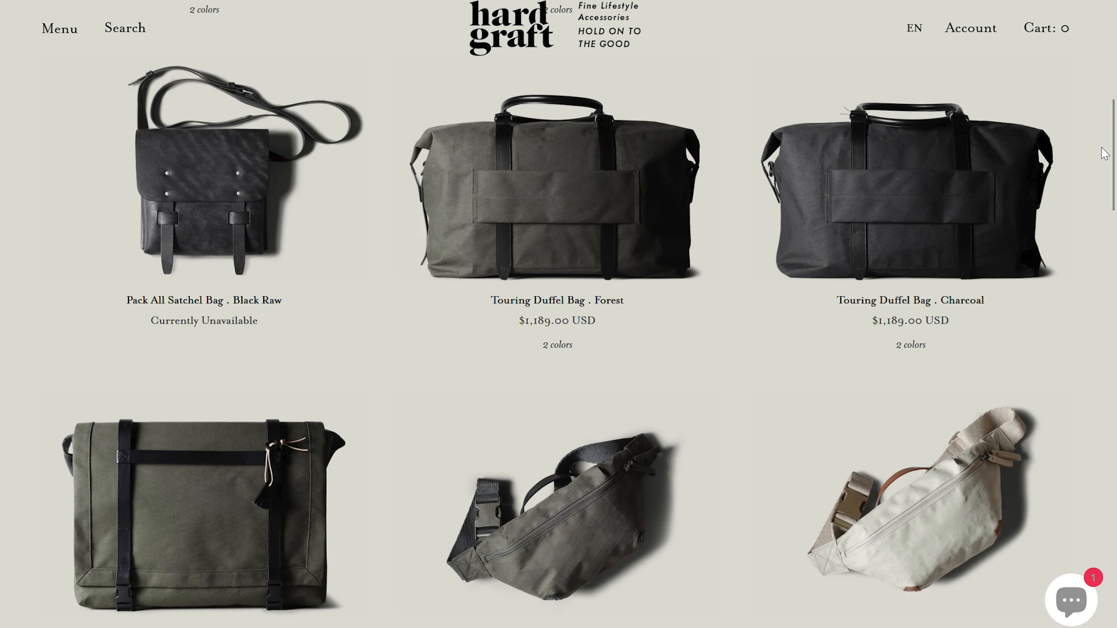
pyautogui.scroll(-15, 1104, 152)
pyautogui.scroll(-7, 1103, 150)
pyautogui.scroll(-6, 1103, 150)
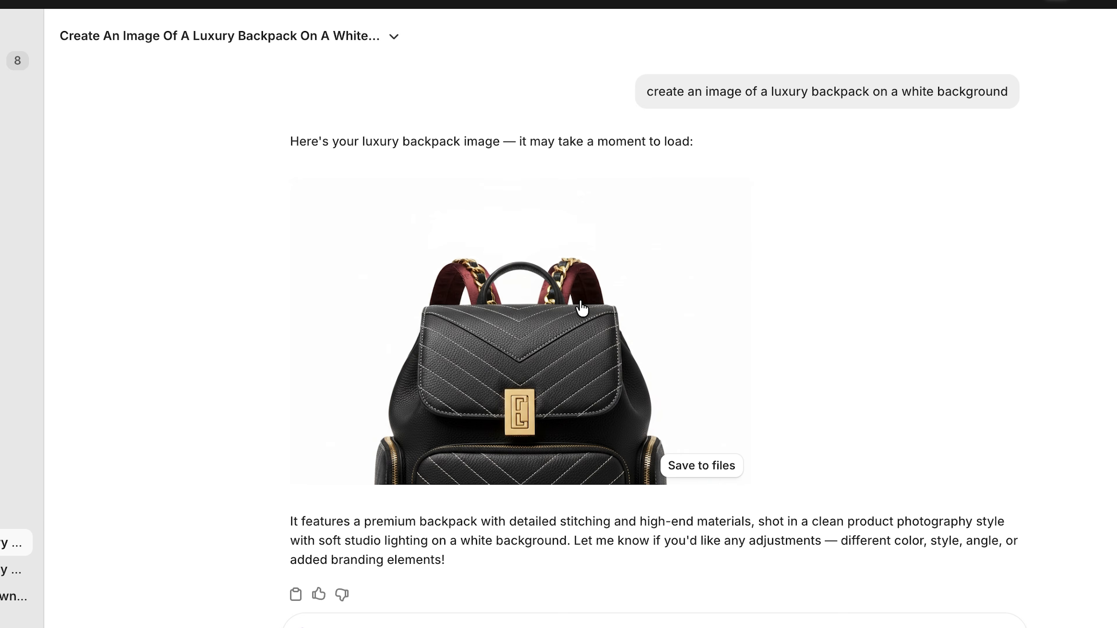
pyautogui.click(582, 309)
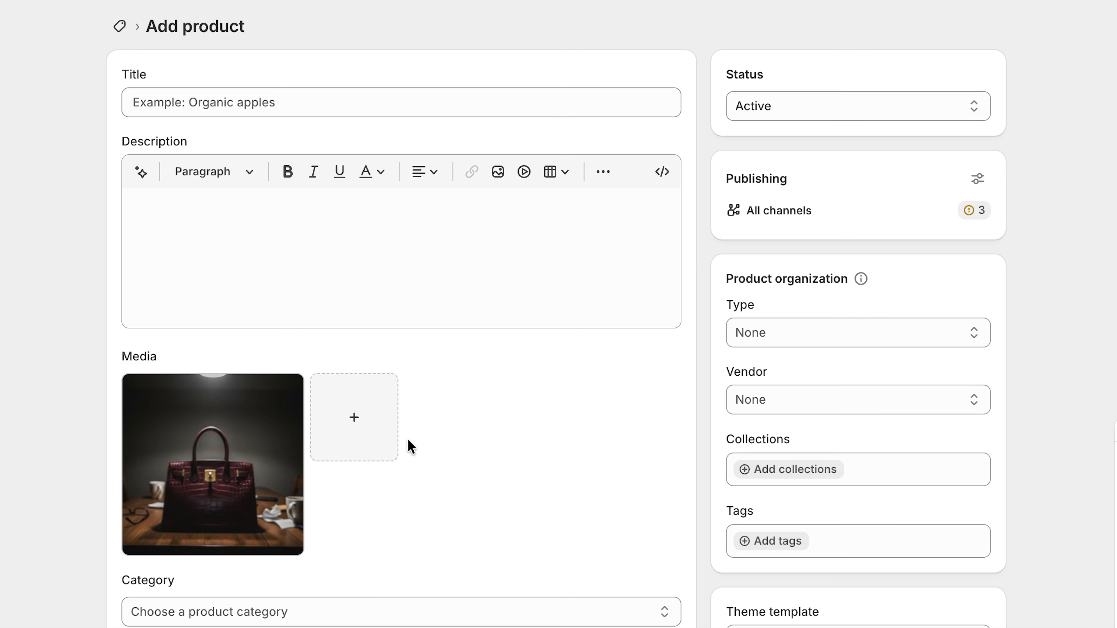
# Step: Open the new product's handbag photo for editing and generate a new version with a prompt beginning "take this product image and make it look"
pyautogui.click(219, 482)
pyautogui.scroll(-2, 1027, 449)
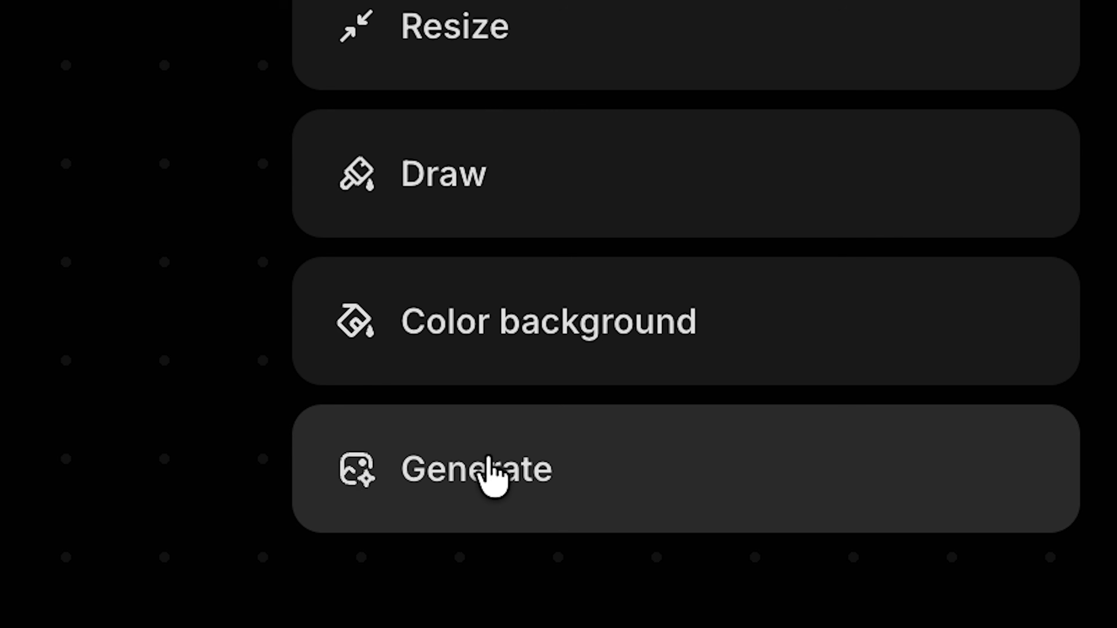
pyautogui.click(970, 577)
pyautogui.write('t')
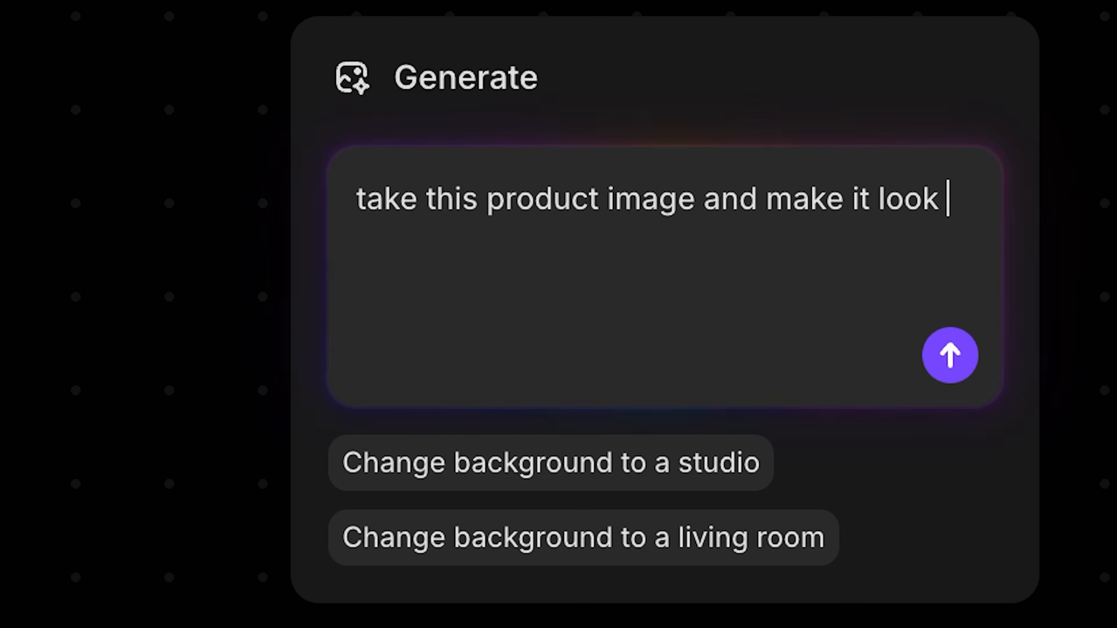
pyautogui.press('Return')
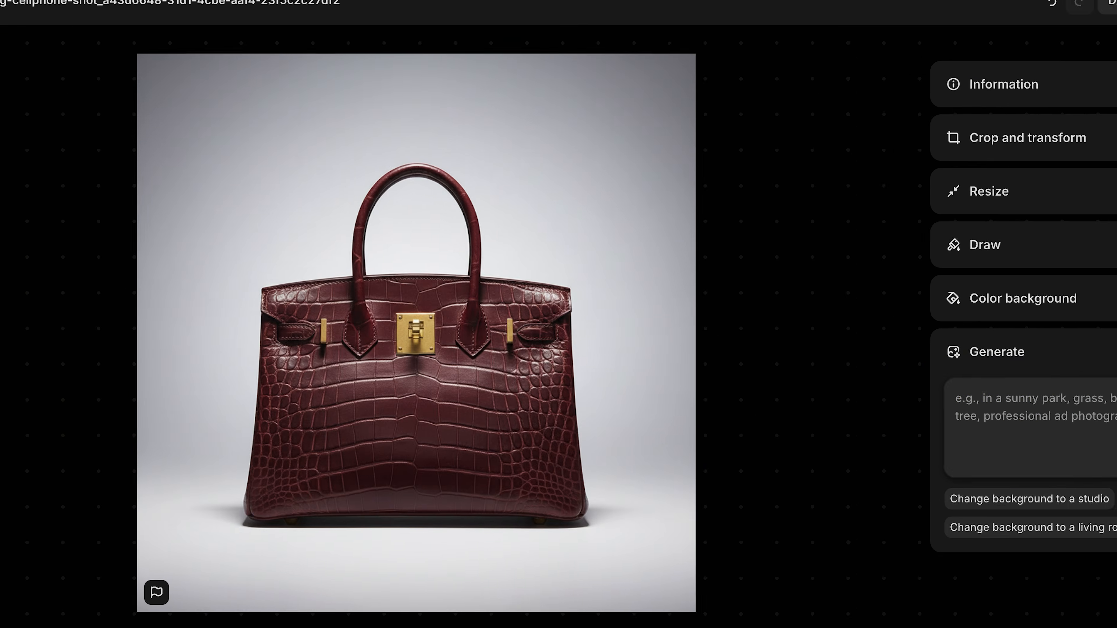
# Step: Generate further variations of the handbag image, including one in a lifestyle setting
pyautogui.press('Return')
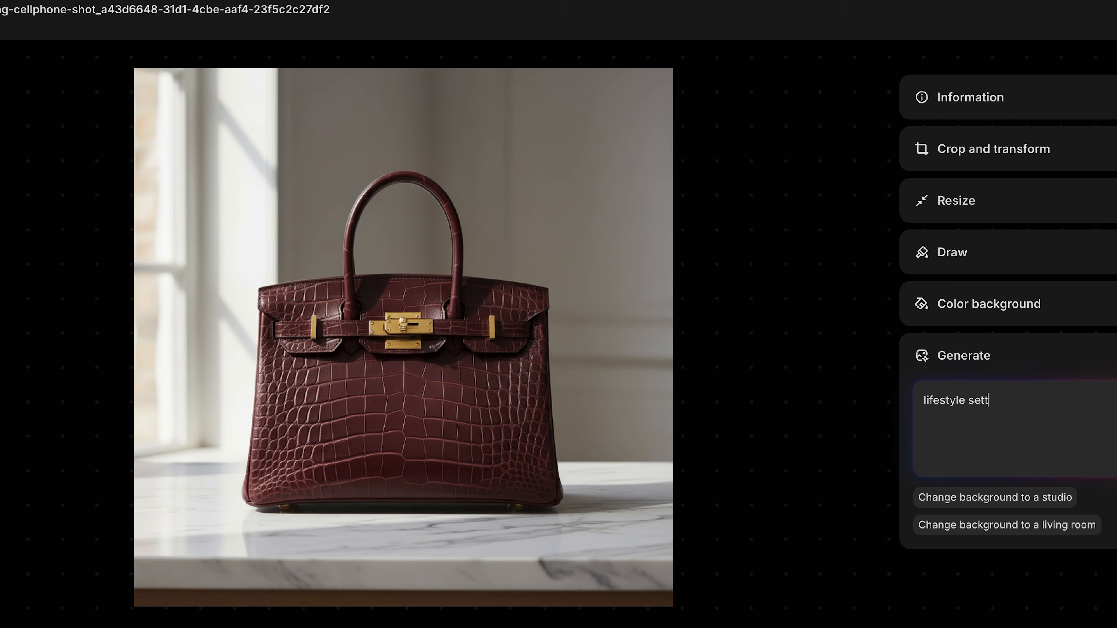
pyautogui.press('Return')
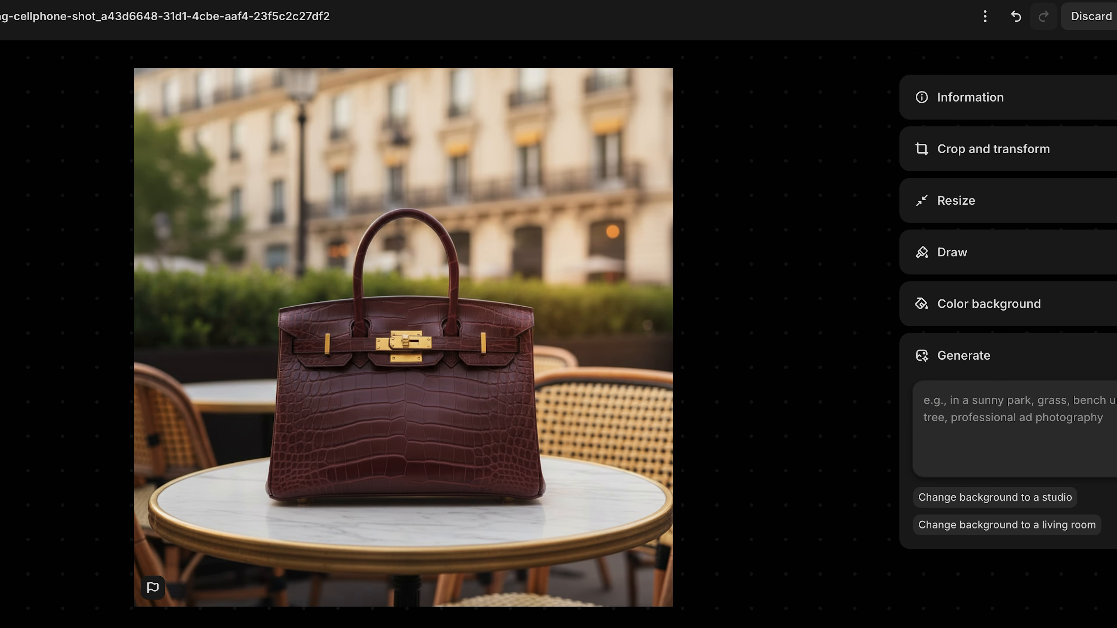
# Step: Generate an image variation with the prompt "make purse white" and save the white purse product's changes
pyautogui.click(1002, 401)
pyautogui.write('make purse white')
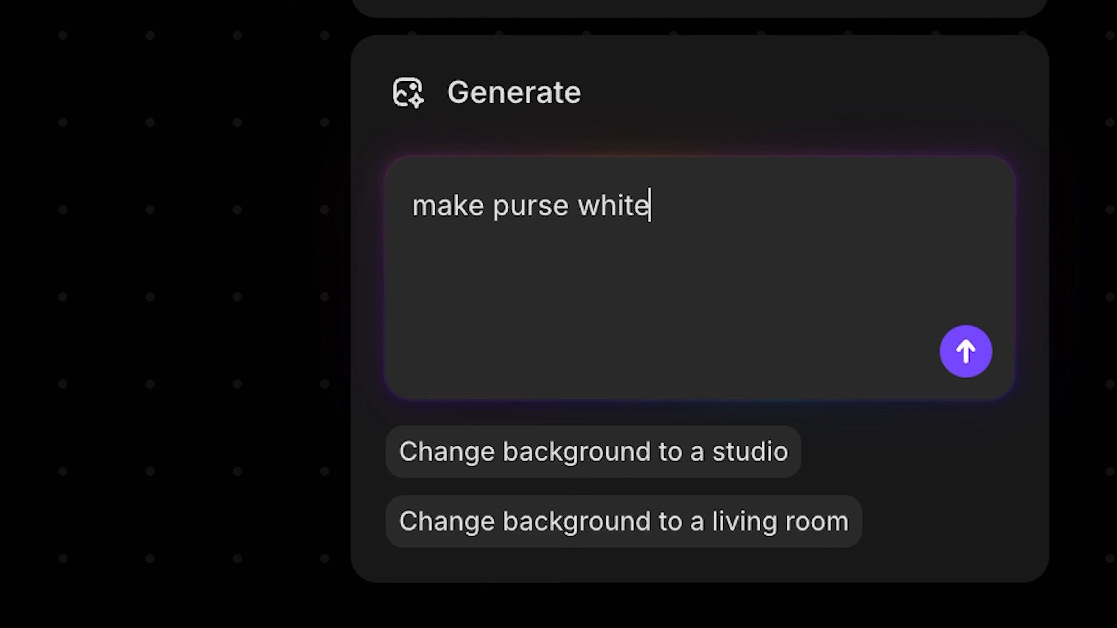
pyautogui.press('Return')
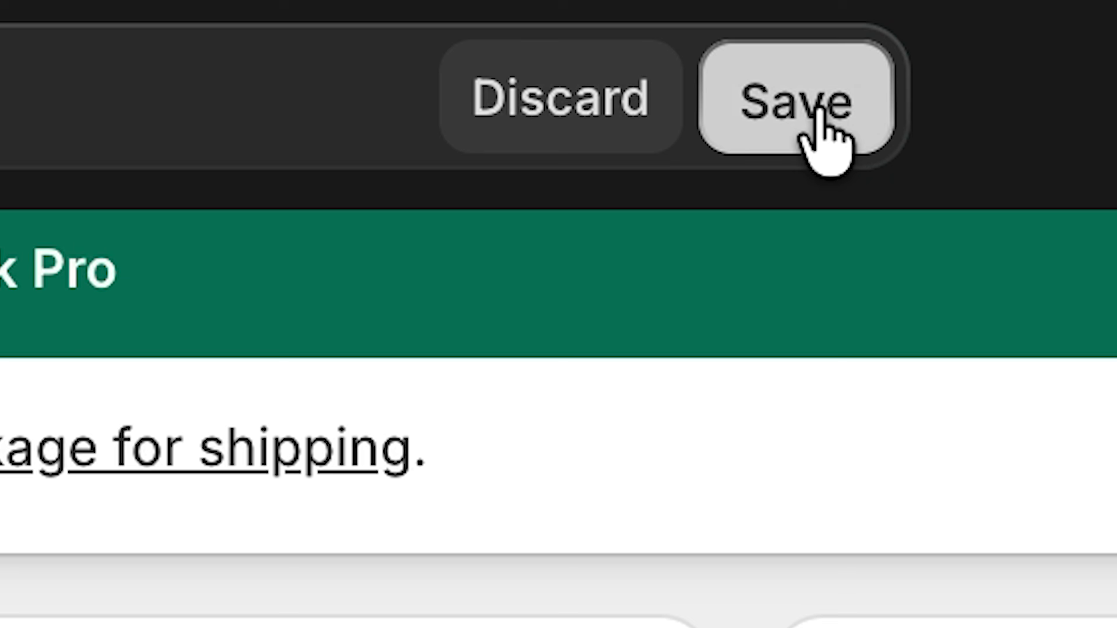
pyautogui.click(723, 13)
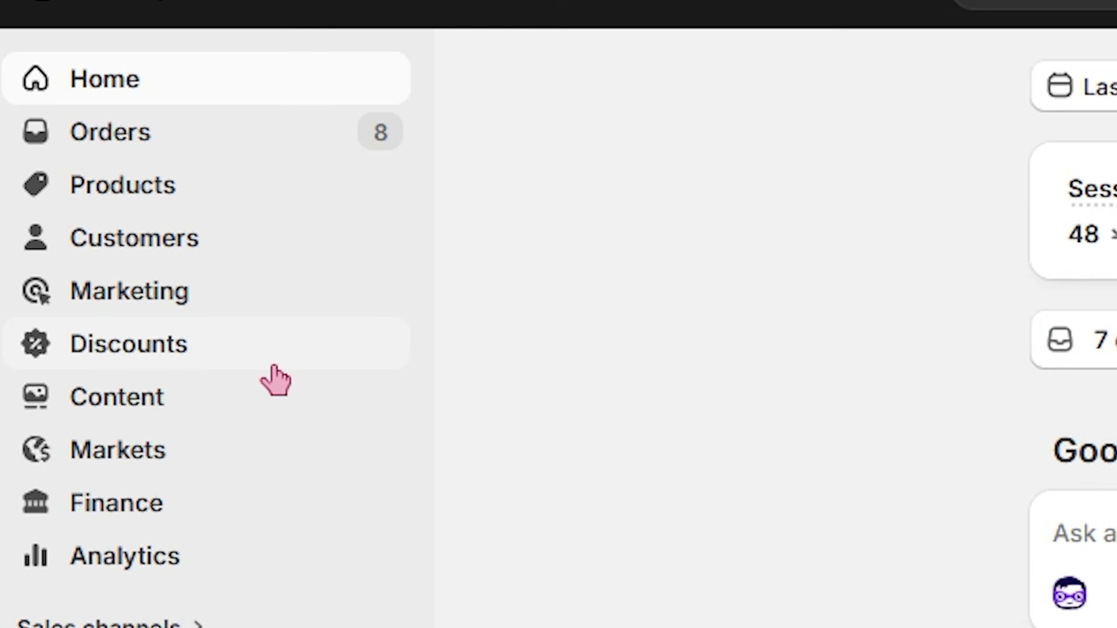
# Step: Start creating a new discount of the type Amount off products
pyautogui.click(275, 354)
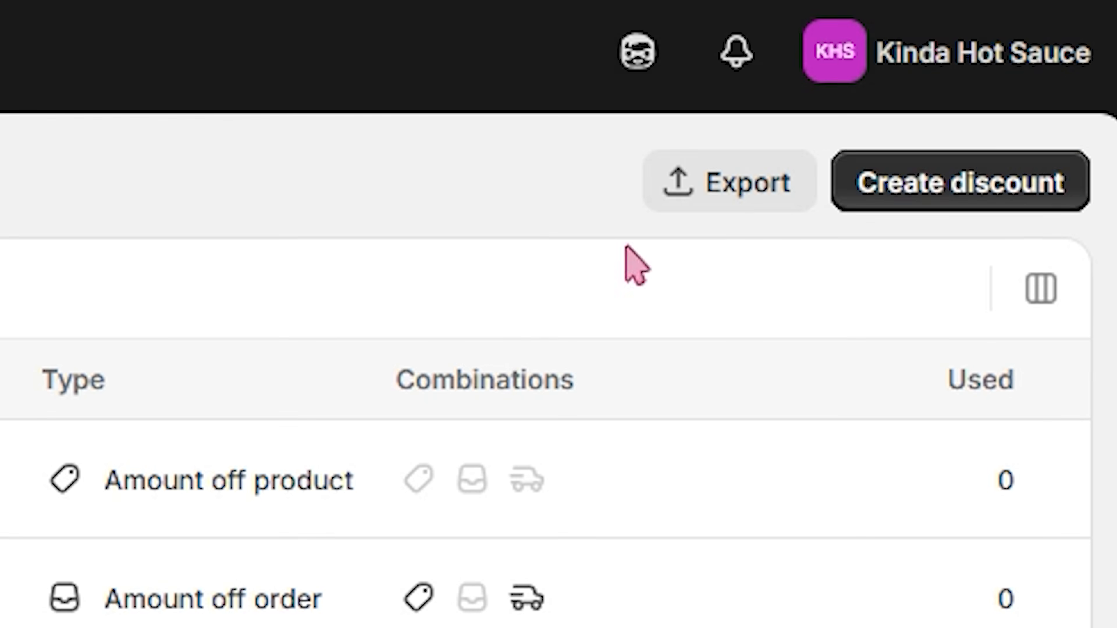
pyautogui.click(960, 182)
pyautogui.scroll(-10, 405, 489)
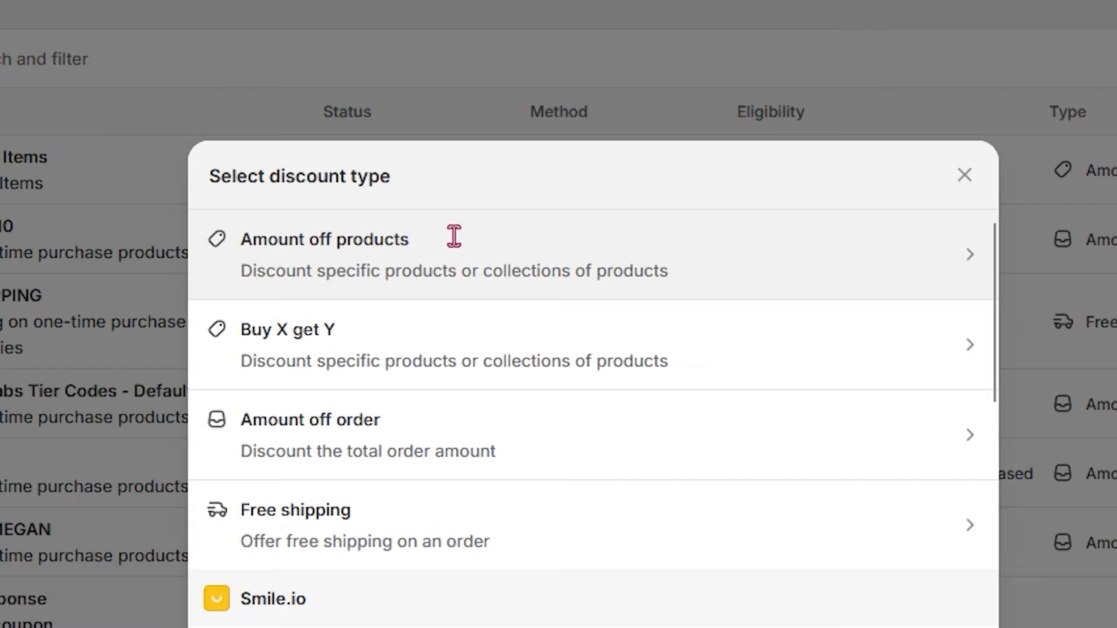
pyautogui.click(431, 96)
# Step: Review the 15% Off Sale Items discount's method, value, collection, eligibility, minimum purchase requirements, combinations and active dates
pyautogui.scroll(-15, 521, 179)
pyautogui.scroll(15, 808, 578)
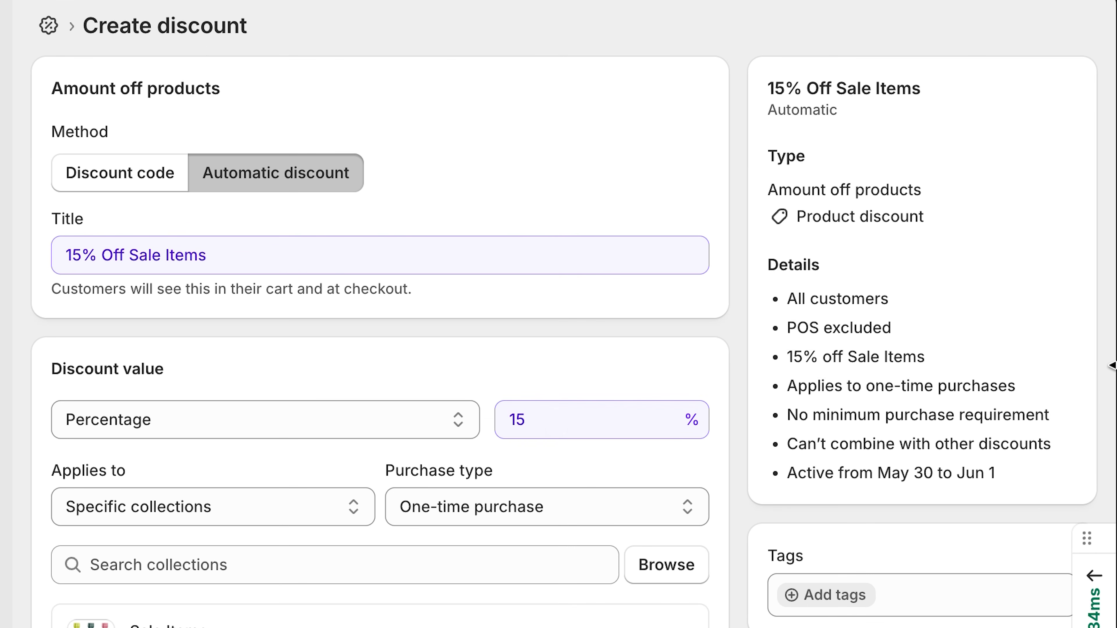
pyautogui.scroll(-5, 559, 434)
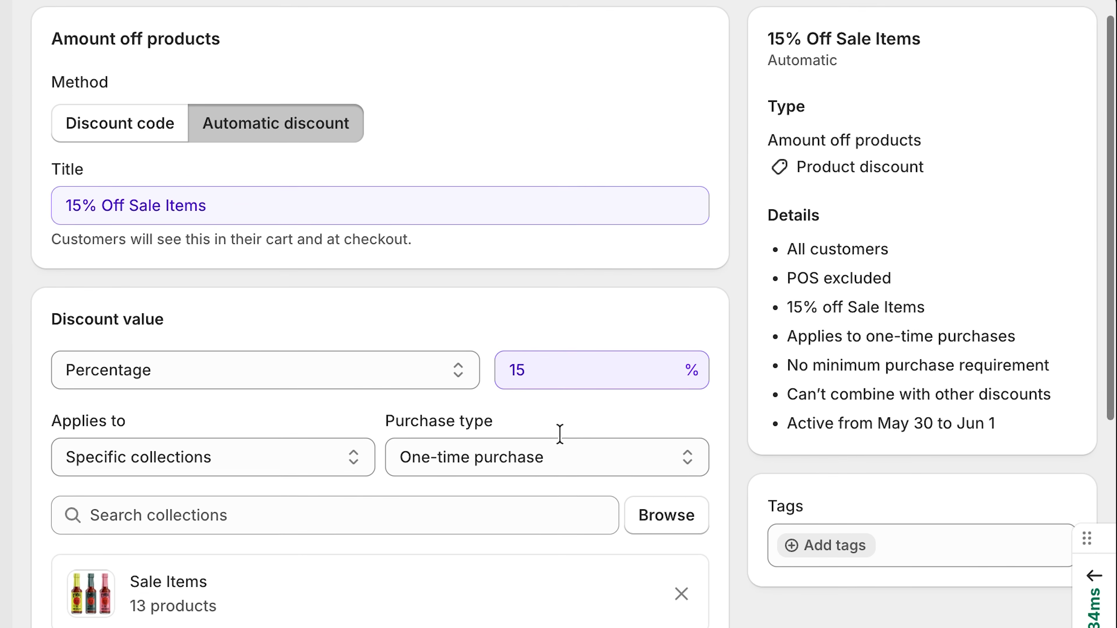
pyautogui.scroll(-5, 559, 434)
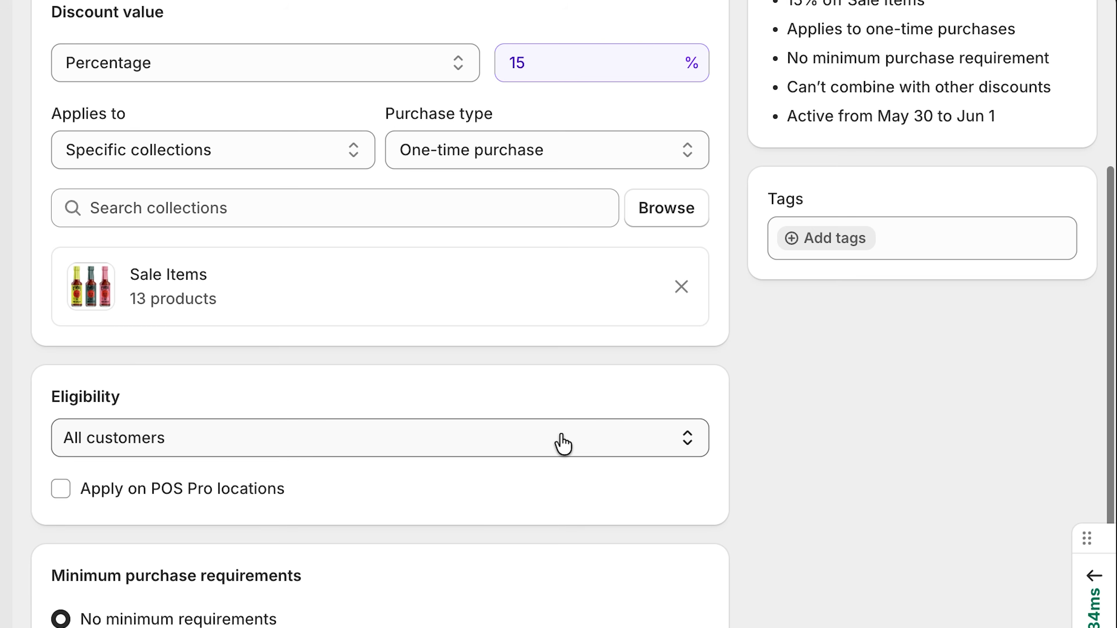
pyautogui.scroll(-3, 562, 444)
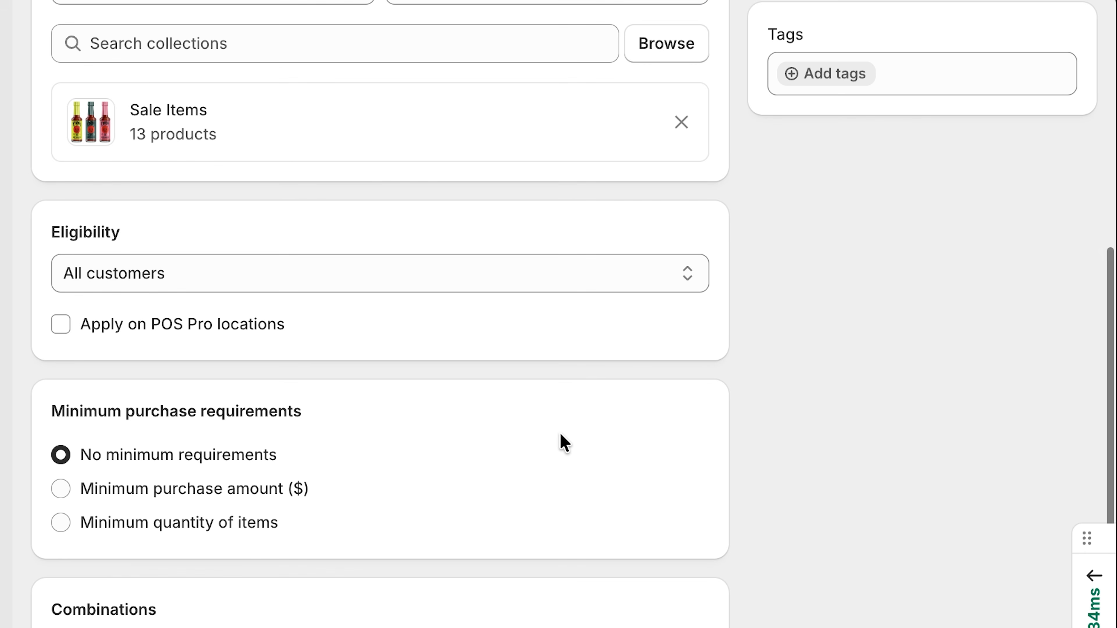
pyautogui.scroll(-2, 561, 435)
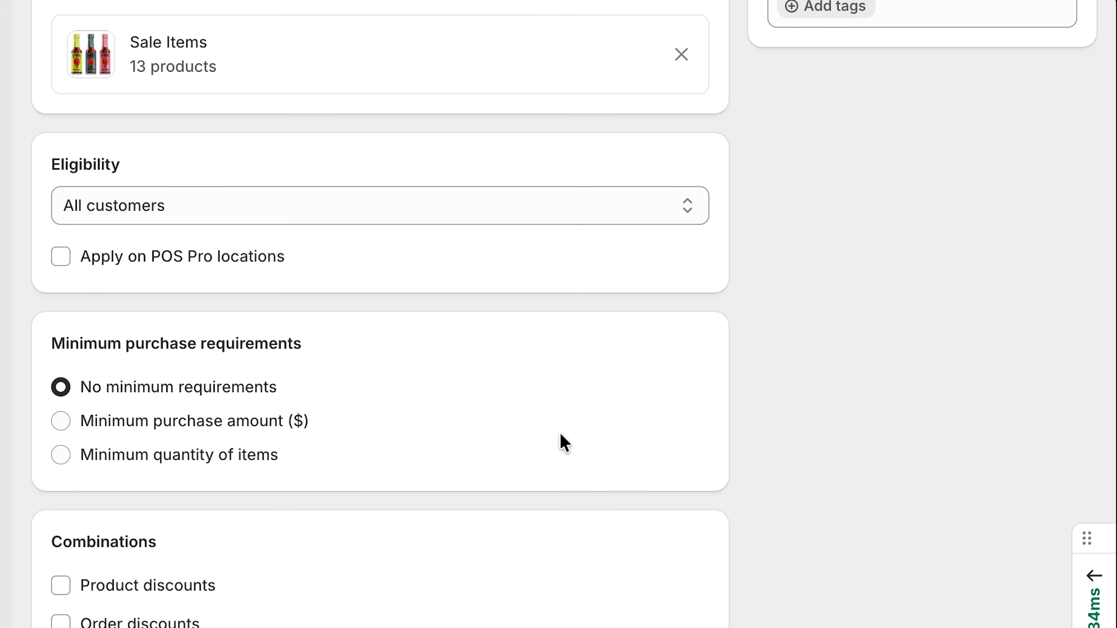
pyautogui.scroll(-1, 561, 435)
pyautogui.scroll(-3, 560, 435)
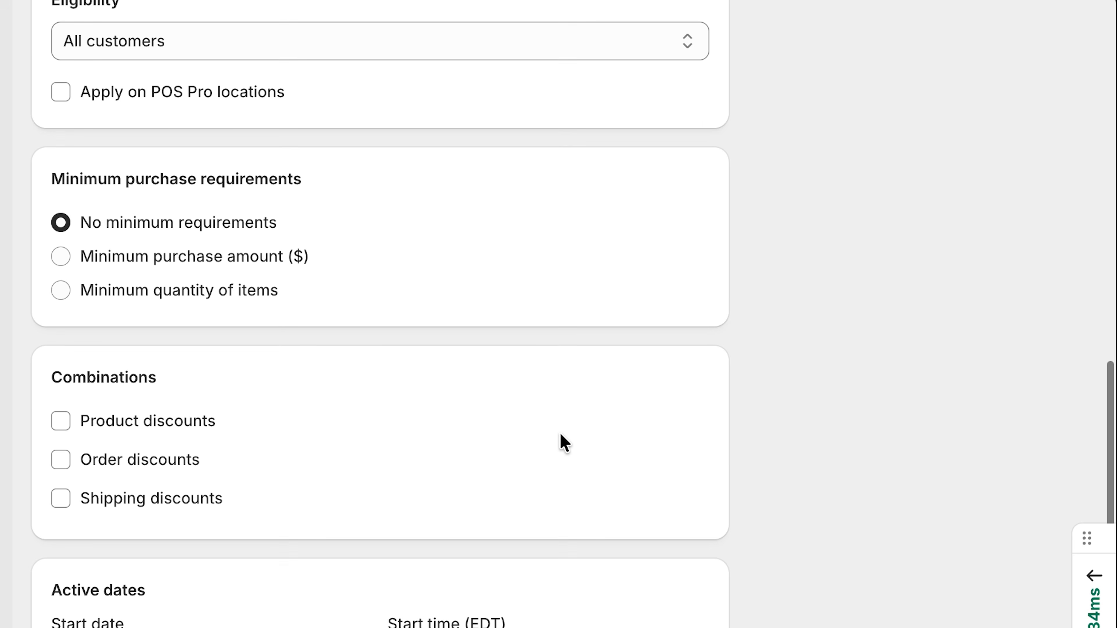
pyautogui.scroll(-3, 560, 436)
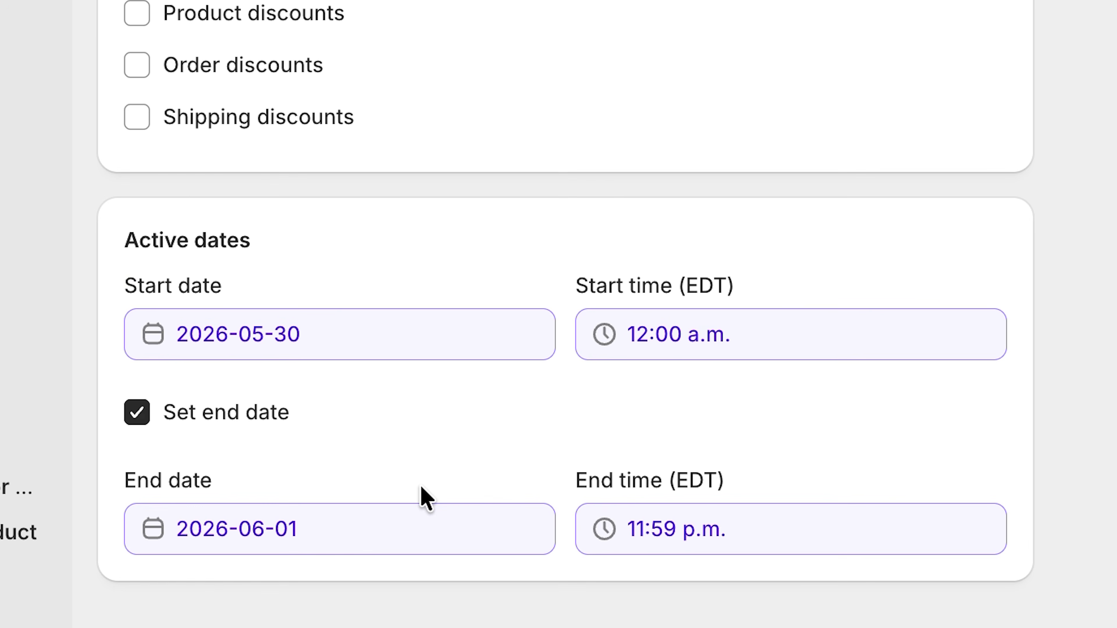
# Step: Set the discount's end date to May 31, 2026
pyautogui.click(394, 530)
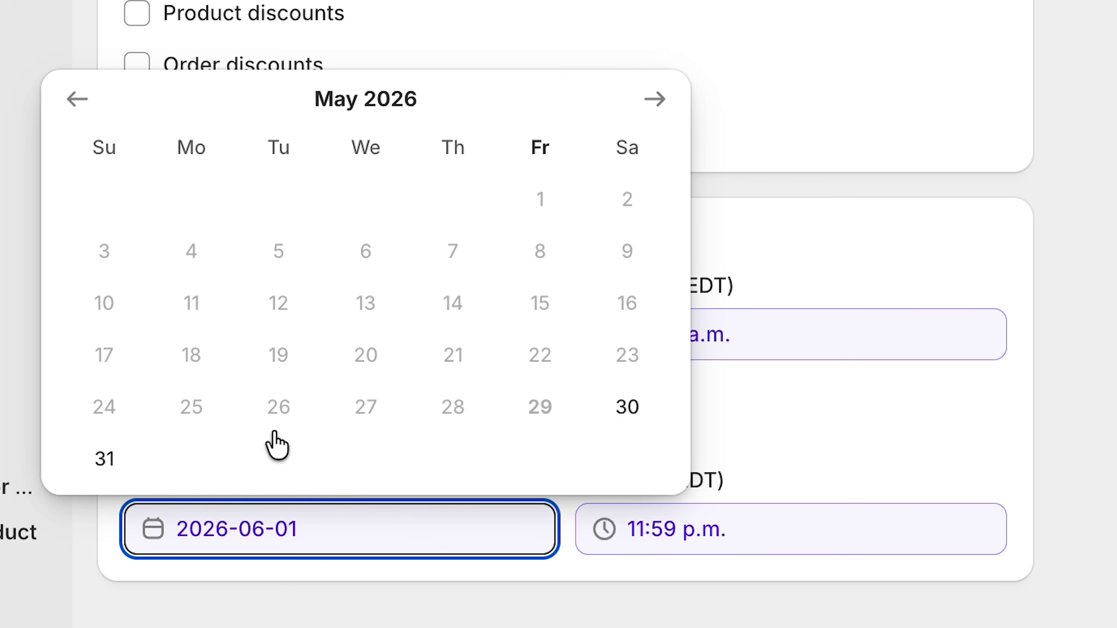
pyautogui.click(101, 461)
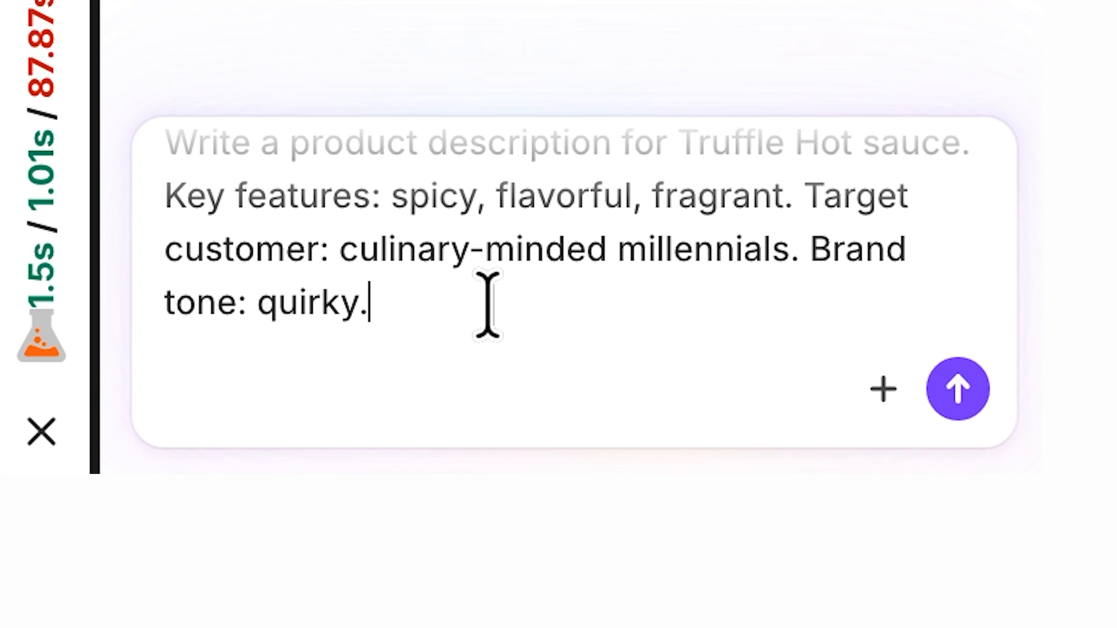
# Step: Have the assistant write a quirky Truffle Hot Sauce description for culinary-minded millennials, highlighting spicy, flavorful and fragrant, and review the product page
pyautogui.press('Return')
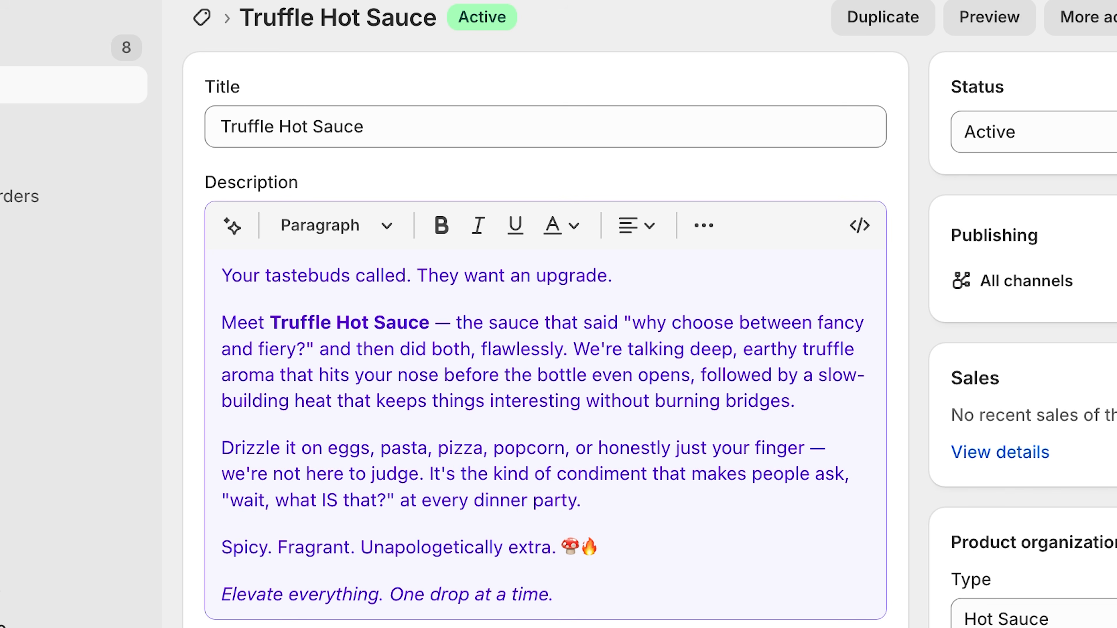
pyautogui.scroll(-4, 937, 209)
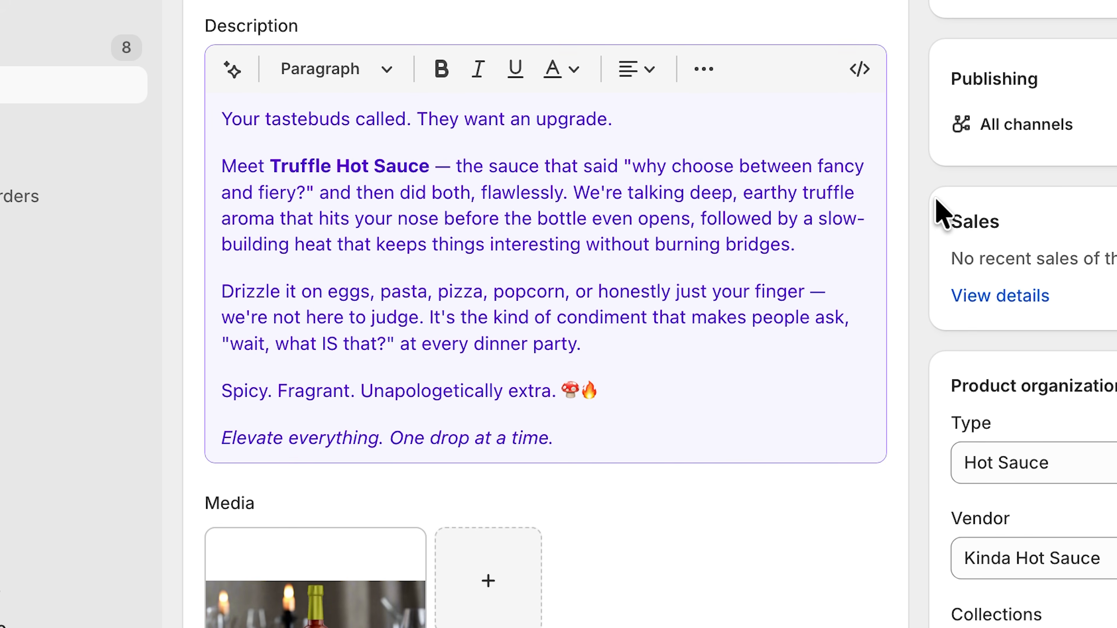
pyautogui.scroll(-5, 936, 209)
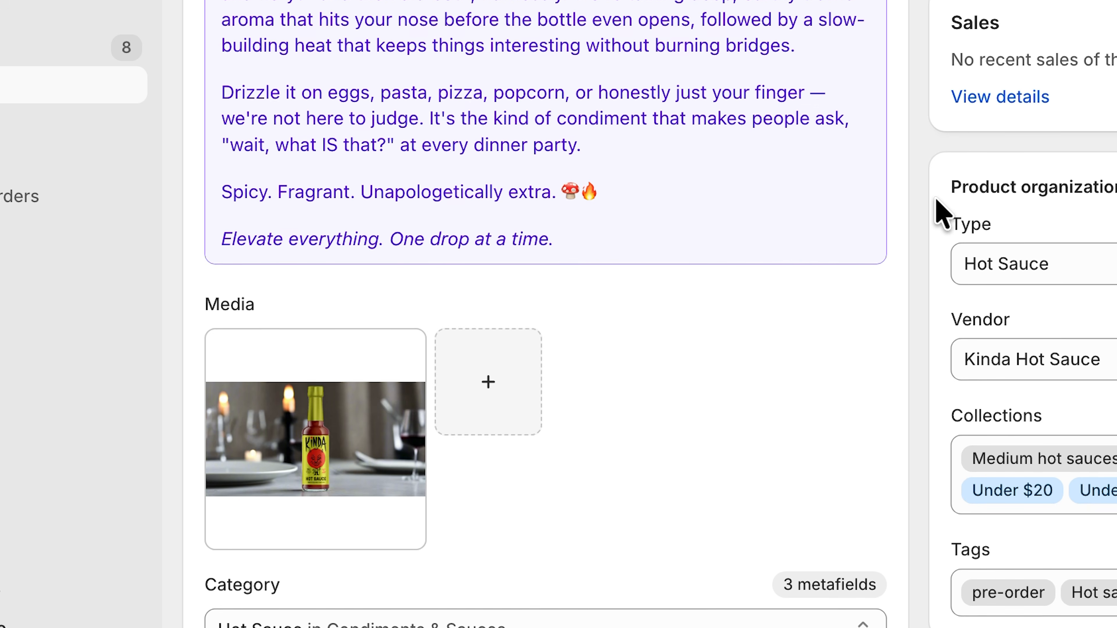
pyautogui.scroll(-7, 936, 209)
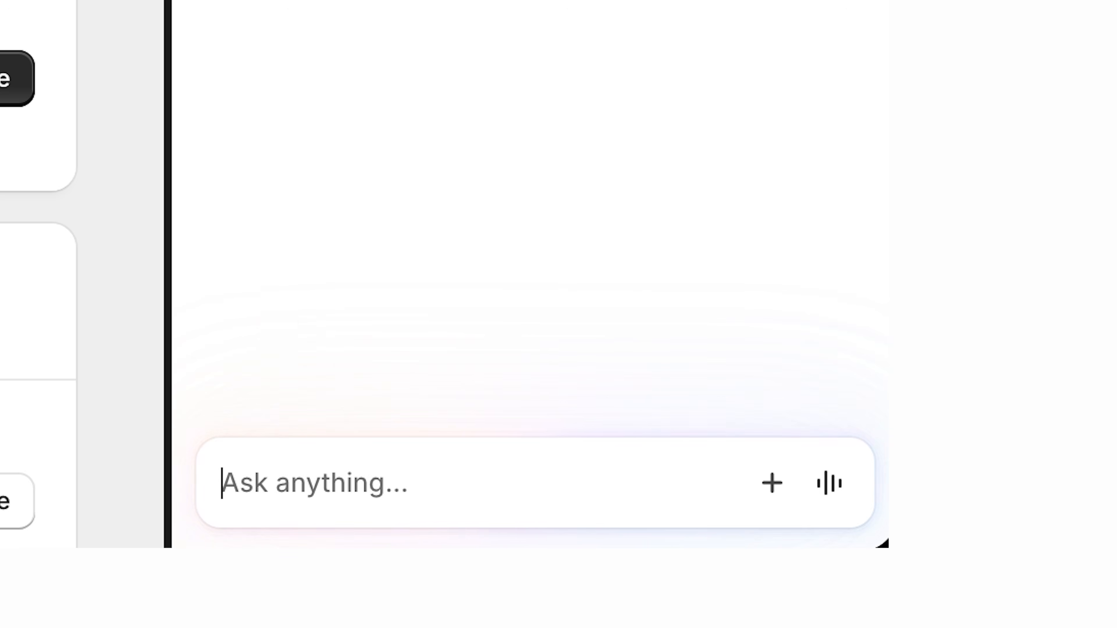
# Step: Create a new skill with the shortcut brandvoice, replace its instructions with the pasted brand voice text, and save it
pyautogui.write('/')
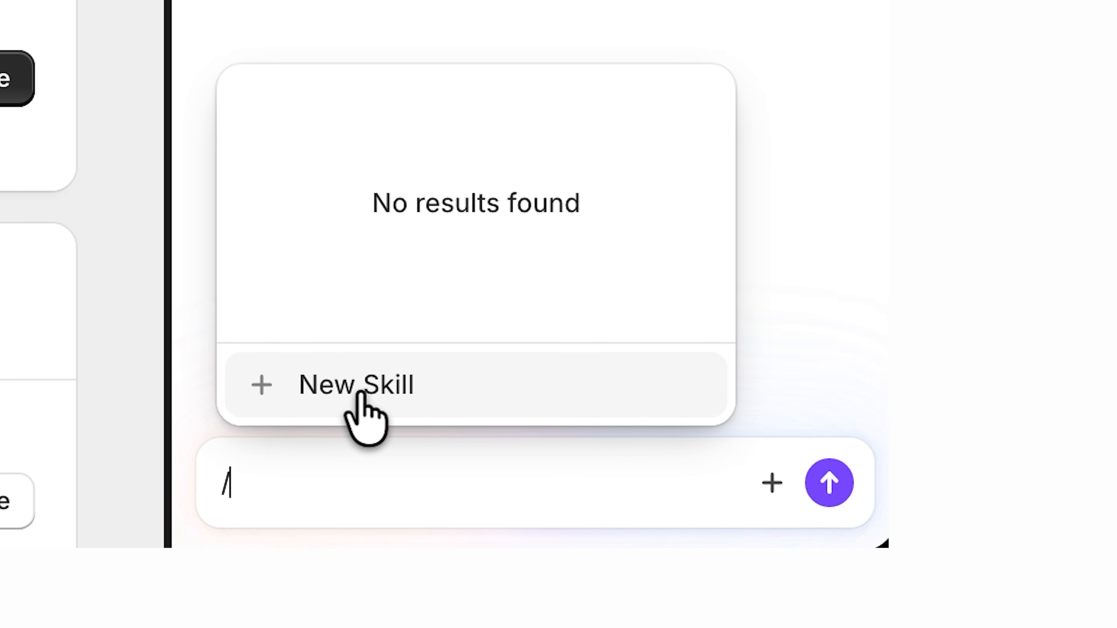
pyautogui.click(370, 395)
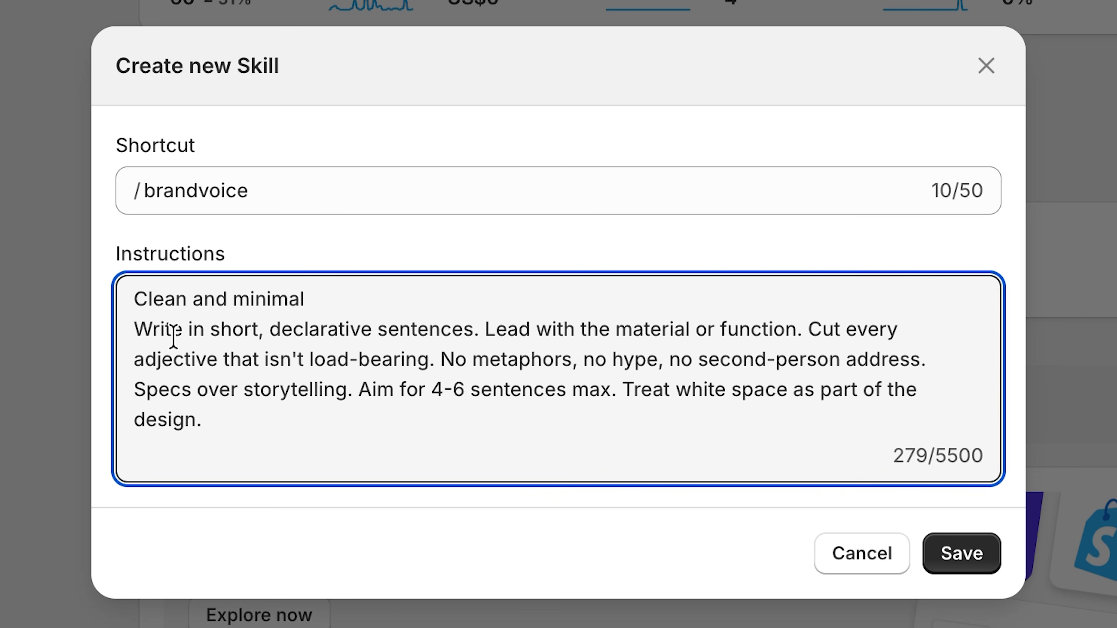
pyautogui.press('super+a')
pyautogui.write("Bold and playful Write with personality and rhythm. Use sentence fragments, asides, and the occasional rhetorical question. Address the reader directly. Lean into hyperbole, inside jokes, and confident claims. Vary sentence length aggressively — punchy one-liners next to longer, looser thoughts. Sound like a friend who's a little too excited about this product.")
pyautogui.press('super+a')
pyautogui.write("Warm and conversational Write like you're talking to one person across a kitchen table. Use contractions, soft openers, and the occasional aside. Mention the care or thought behind the product. Acknowledge the reader's experience or feelings. Keep sentences medium-length and easy to read aloud. Sincere, not saccharine — no fake intimacy.")
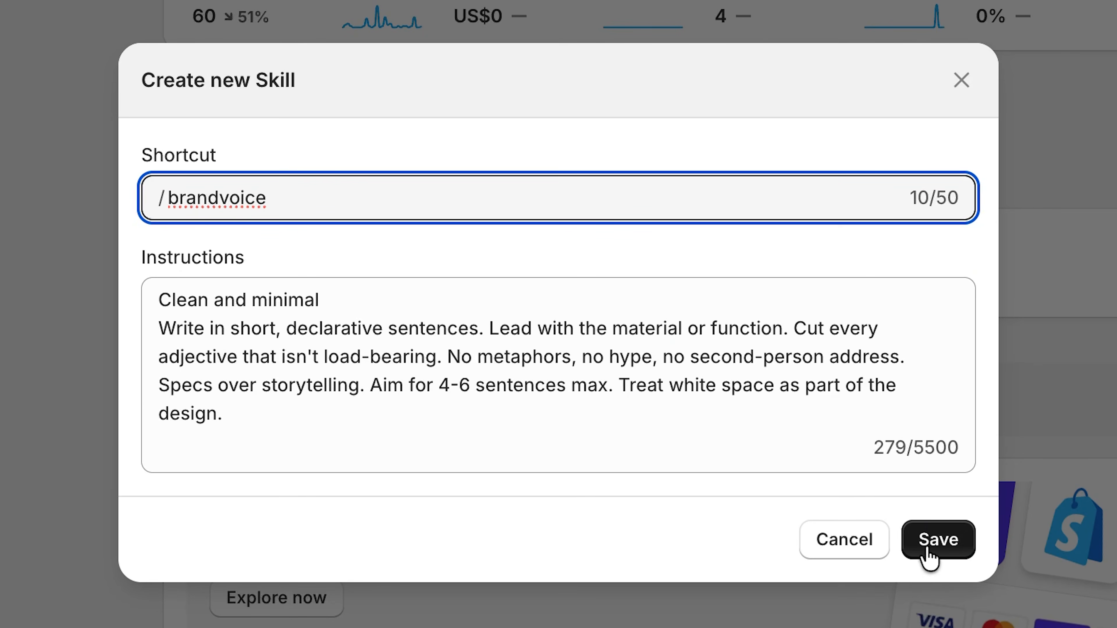
pyautogui.click(934, 542)
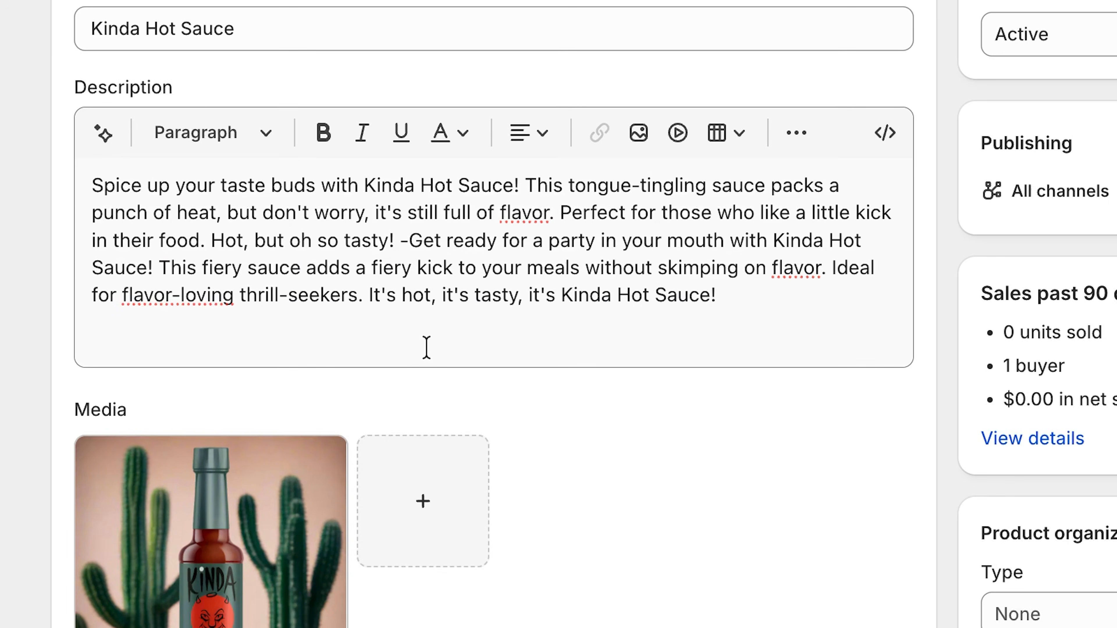
# Step: Have the assistant rewrite the Kinda Hot Sauce product description using the /brandvoice skill
pyautogui.click(95, 134)
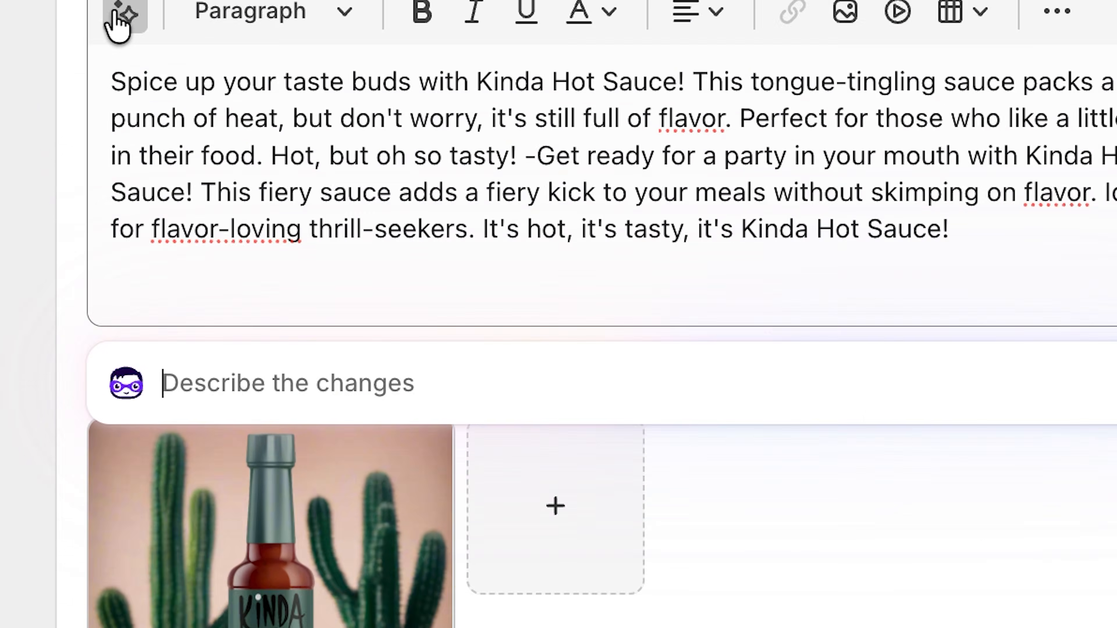
pyautogui.write('/brandvoice')
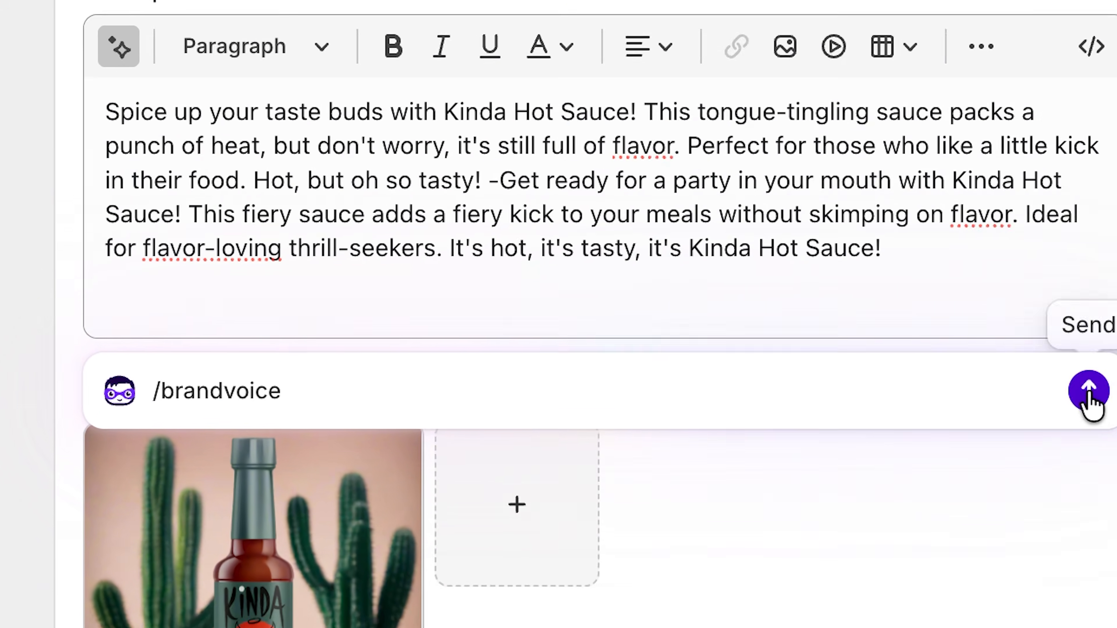
pyautogui.click(1086, 396)
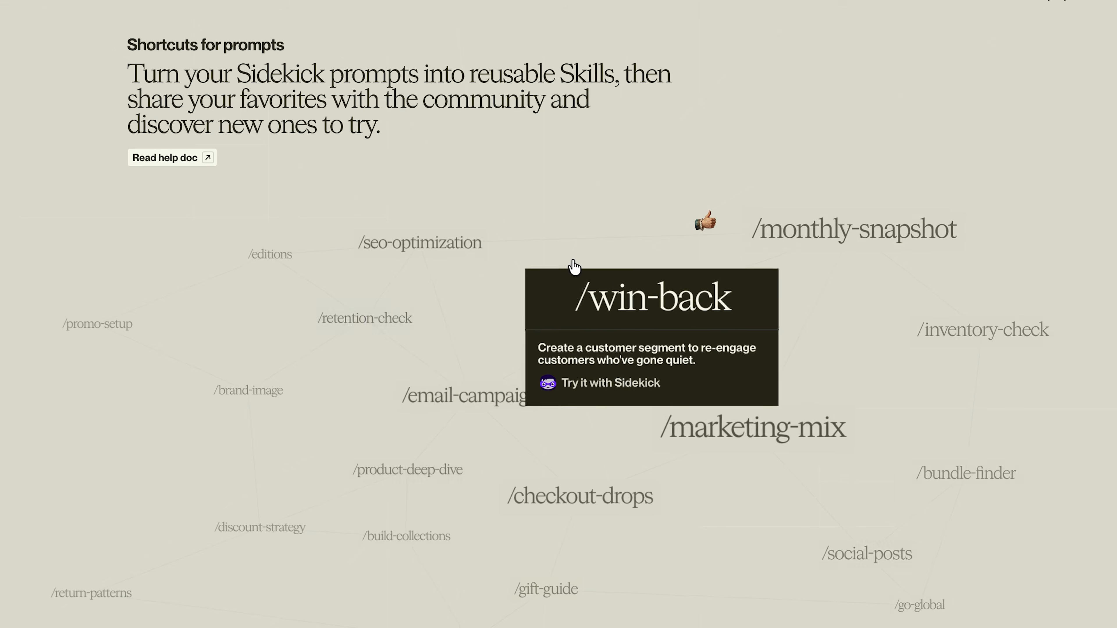
pyautogui.moveTo(252, 253)
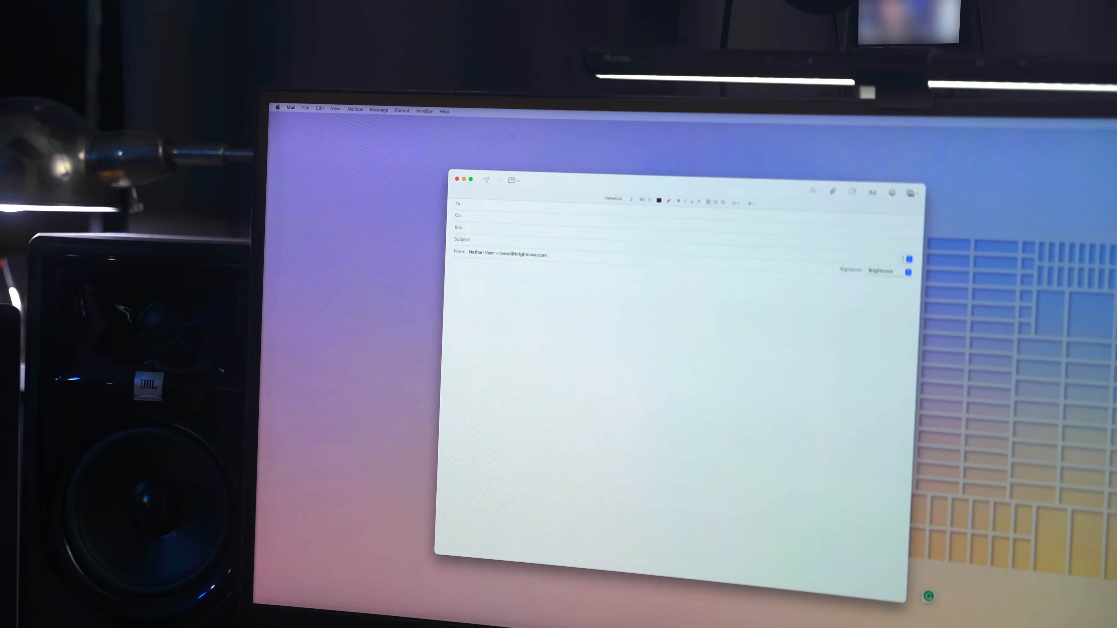
pyautogui.write('Dear')
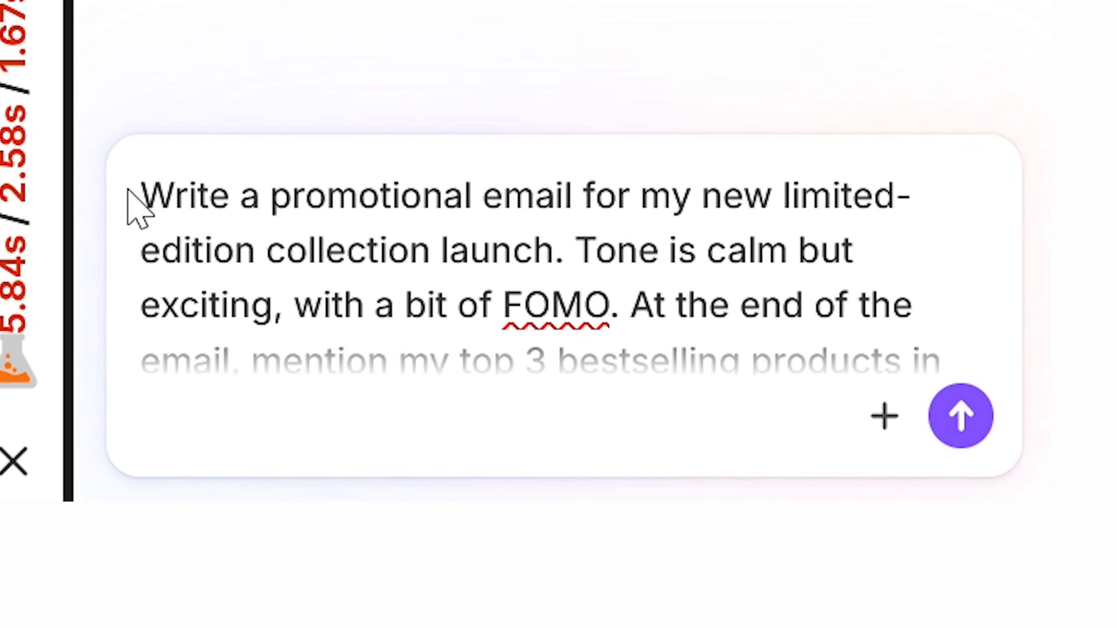
# Step: Request a calm but exciting FOMO launch email for the limited-edition collection, mentioning the 30-day top 3 bestsellers and a 48h 15% promo code
pyautogui.moveTo(193, 199); pyautogui.dragTo(701, 291)
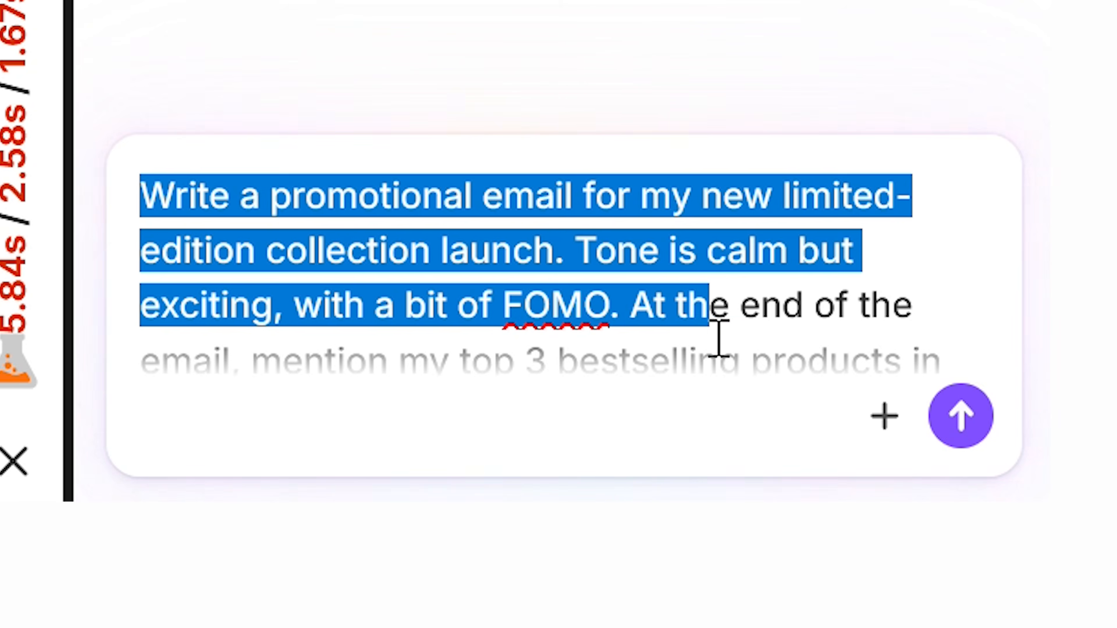
pyautogui.moveTo(719, 339); pyautogui.dragTo(765, 395)
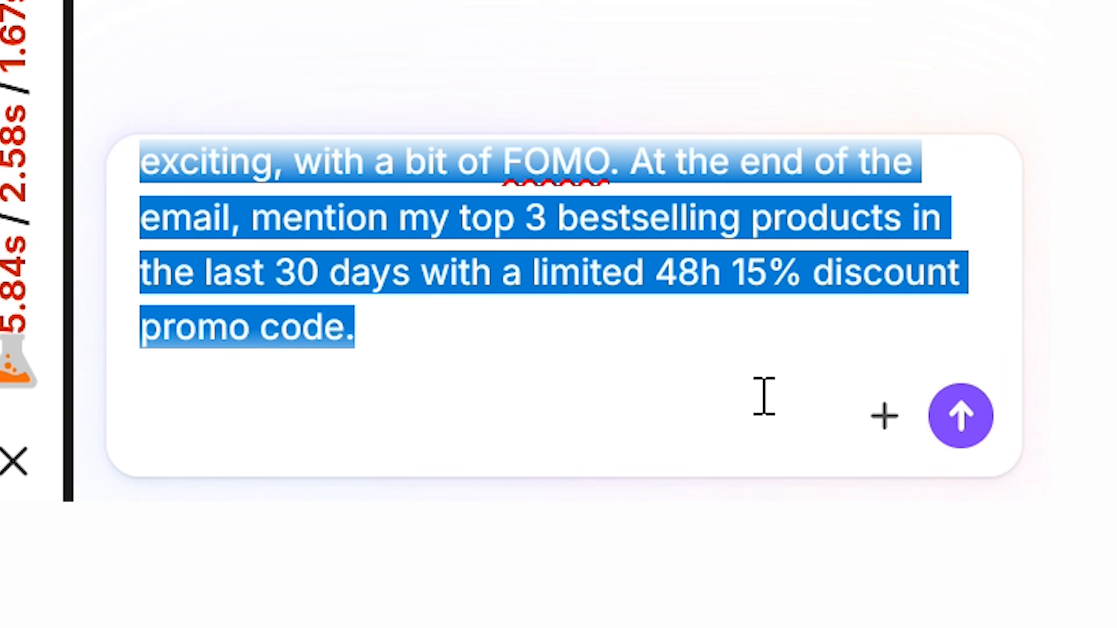
pyautogui.click(733, 354)
pyautogui.scroll(3, 736, 275)
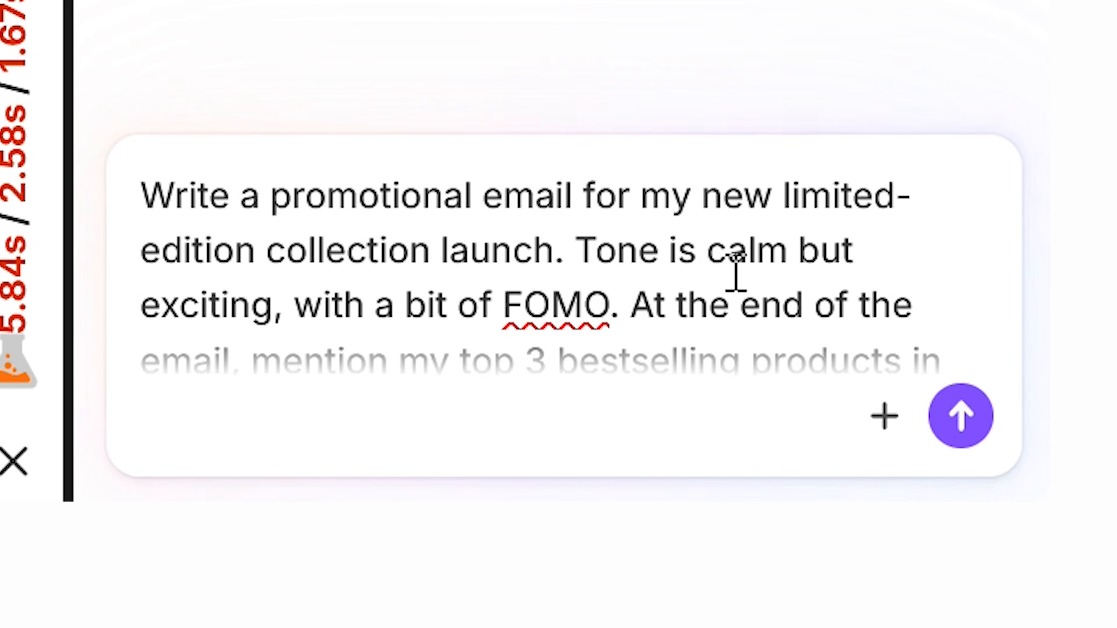
pyautogui.scroll(-3, 736, 275)
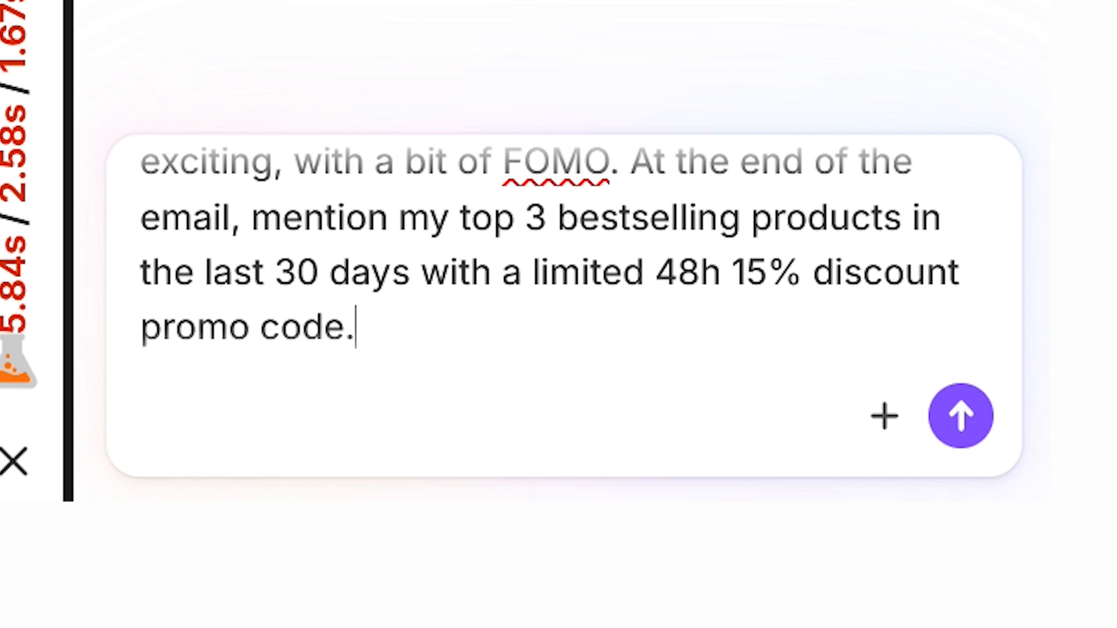
pyautogui.press('Return')
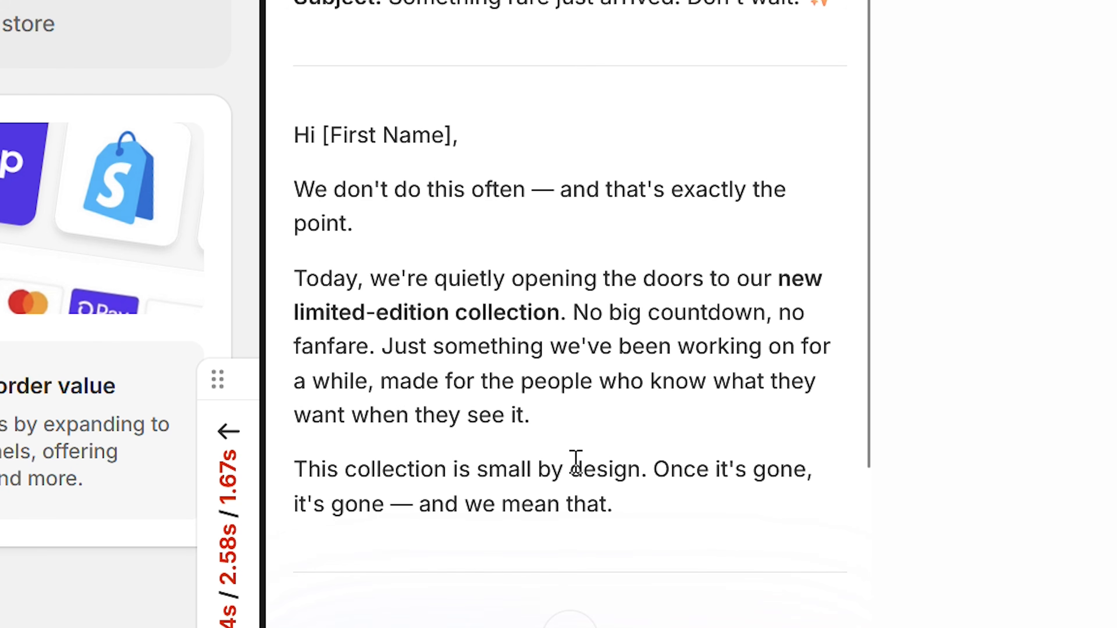
# Step: Review the drafted promotional email, including its subject line, launch message, discount offer, product placeholders and closing question
pyautogui.scroll(-5, 707, 473)
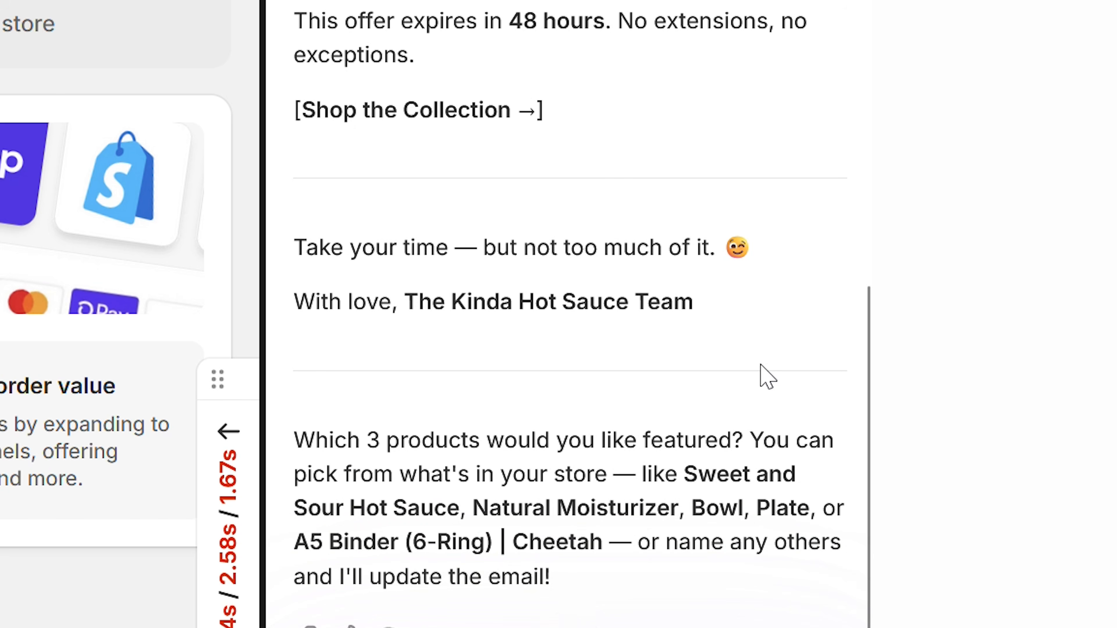
pyautogui.scroll(6, 725, 128)
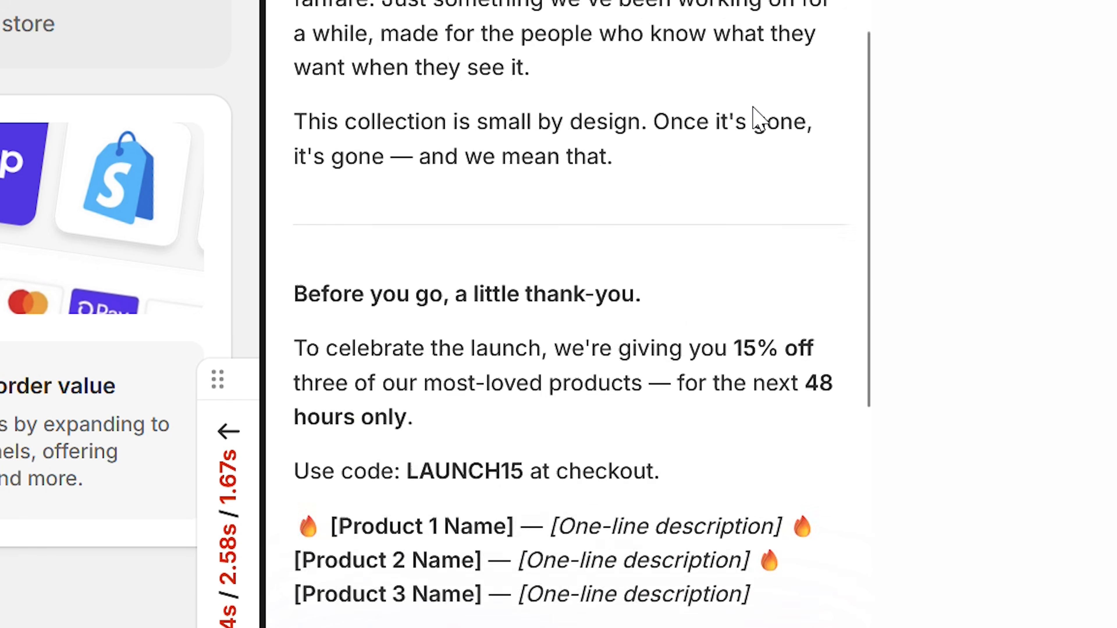
pyautogui.scroll(-4, 631, 305)
pyautogui.scroll(8, 755, 252)
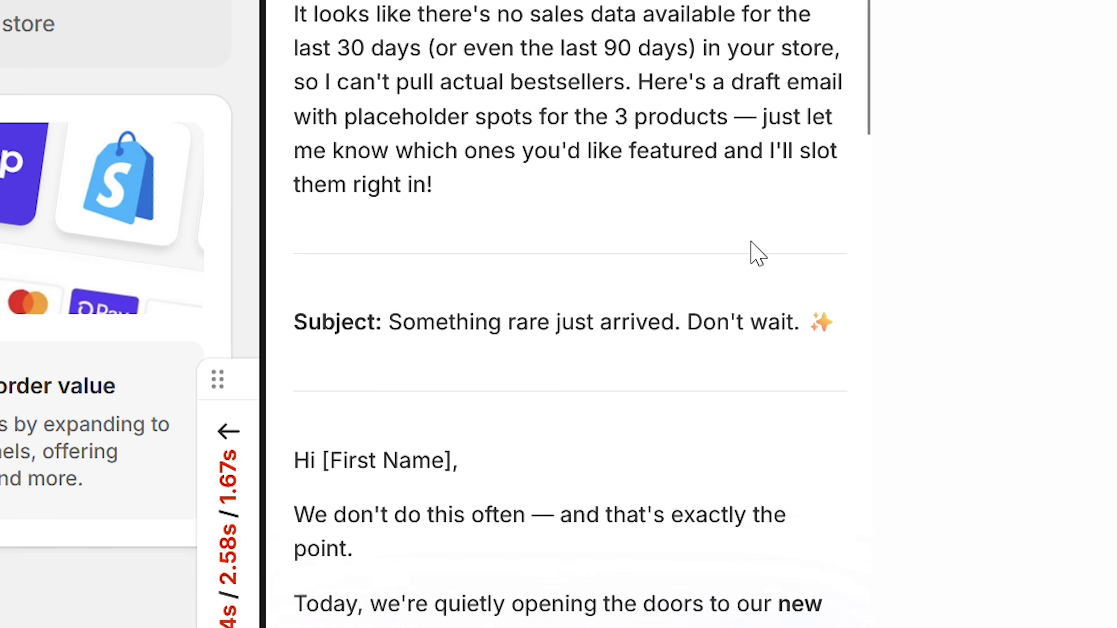
pyautogui.scroll(-3, 838, 409)
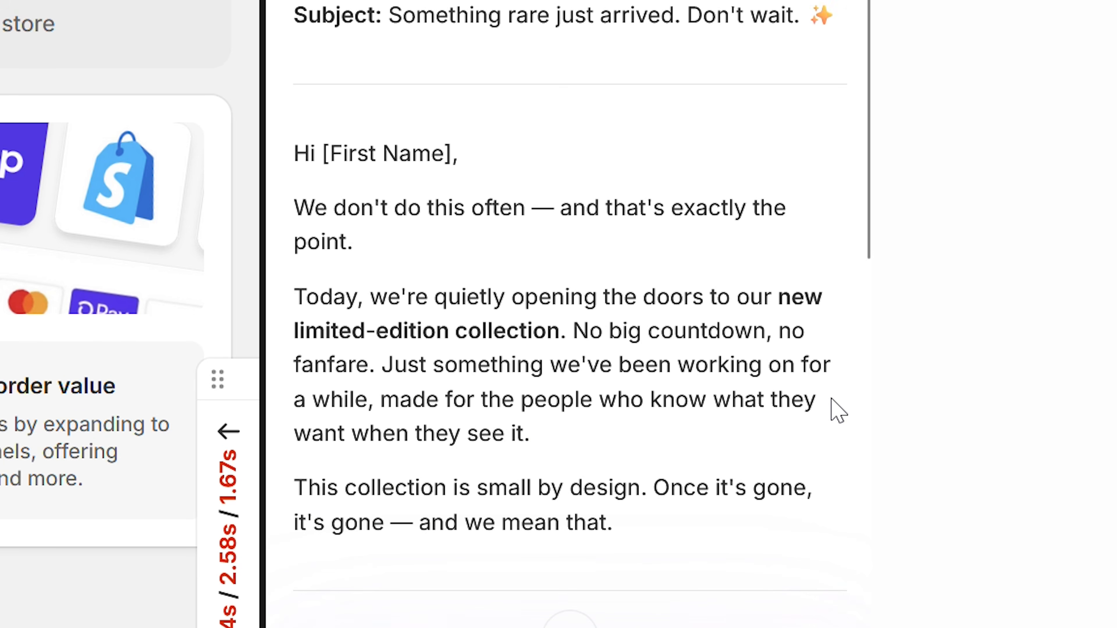
pyautogui.scroll(-5, 838, 411)
pyautogui.scroll(-4, 838, 411)
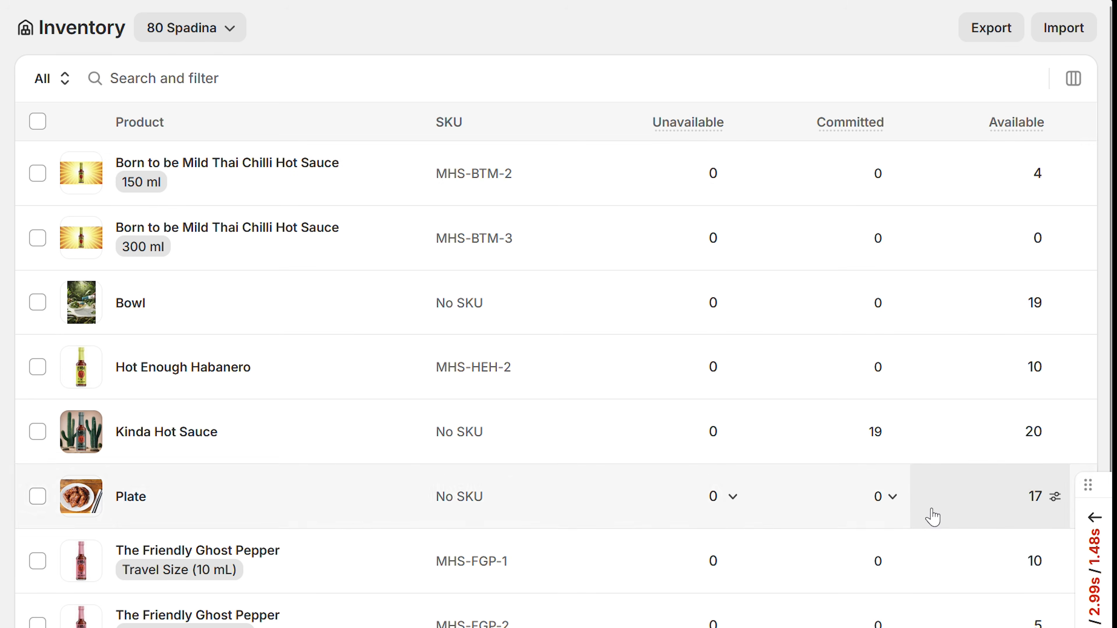
# Step: Check the inventory list and ask the assistant which products to restock, which are dead weight, and the sell-through rate across collections
pyautogui.scroll(-1, 920, 620)
pyautogui.scroll(-3, 968, 612)
pyautogui.scroll(4, 1025, 198)
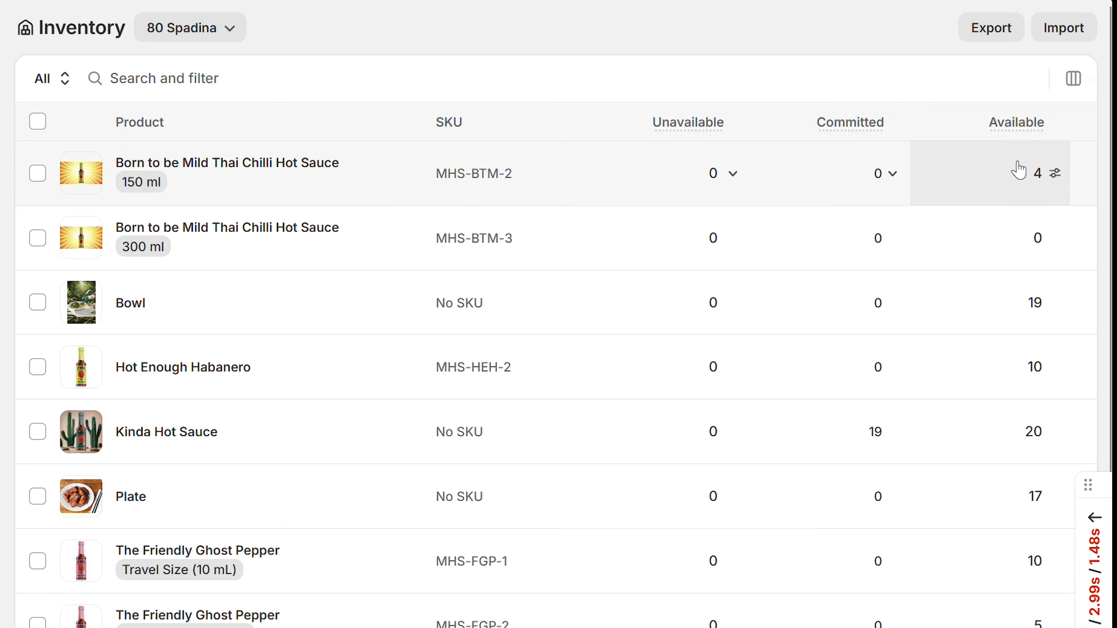
pyautogui.moveTo(994, 123)
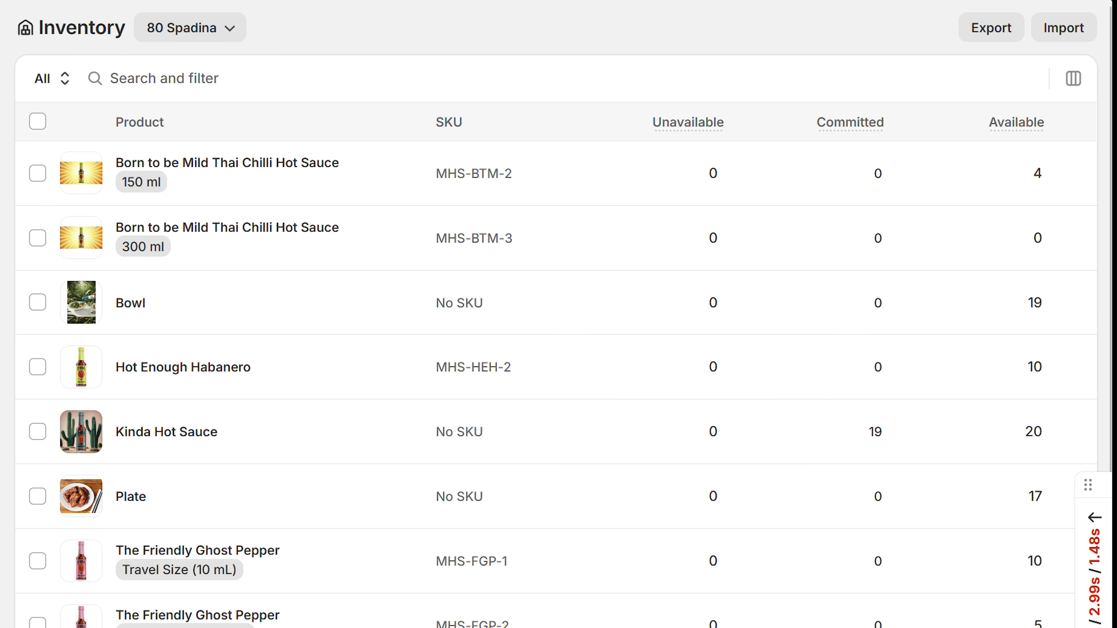
pyautogui.click(931, 10)
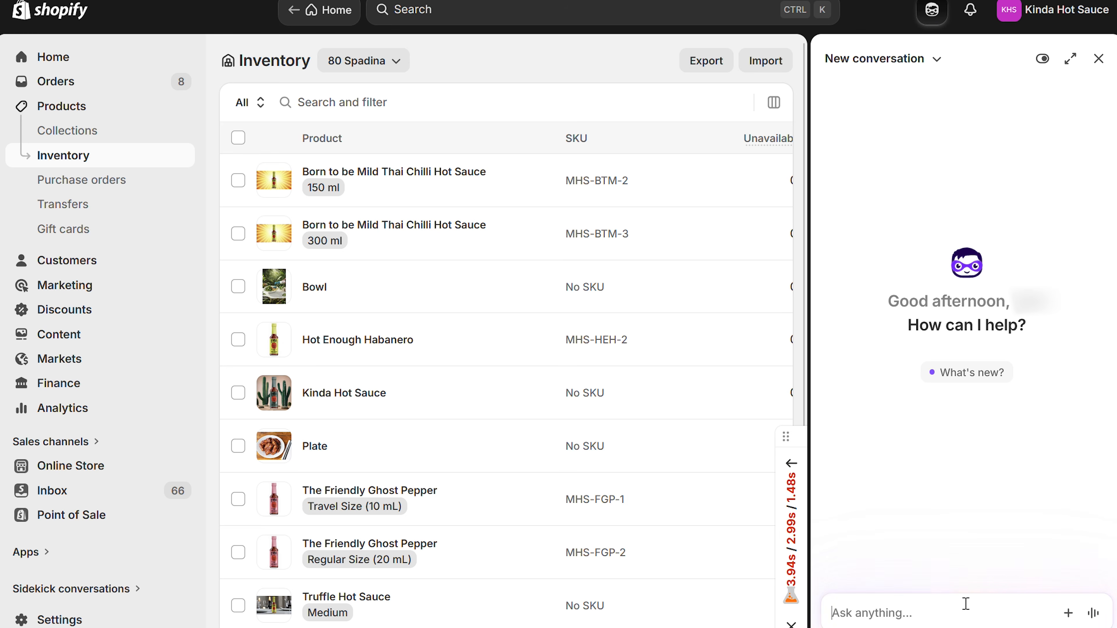
pyautogui.write('Tell me which products to restock, which are dead weight, and what my sell-through rate looks like across collections.')
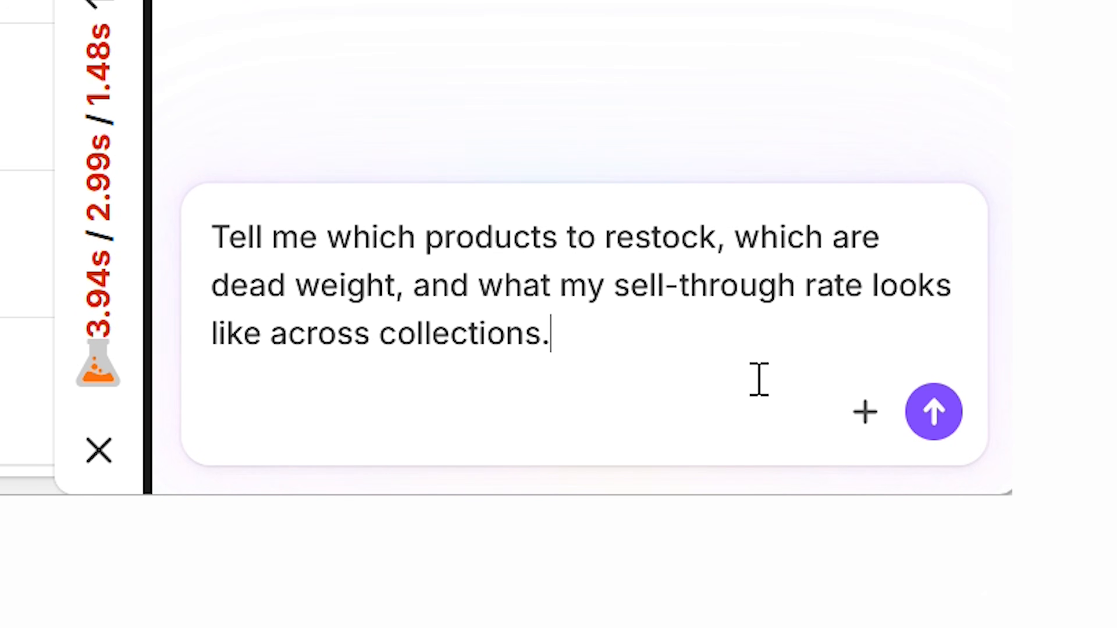
pyautogui.press('Return')
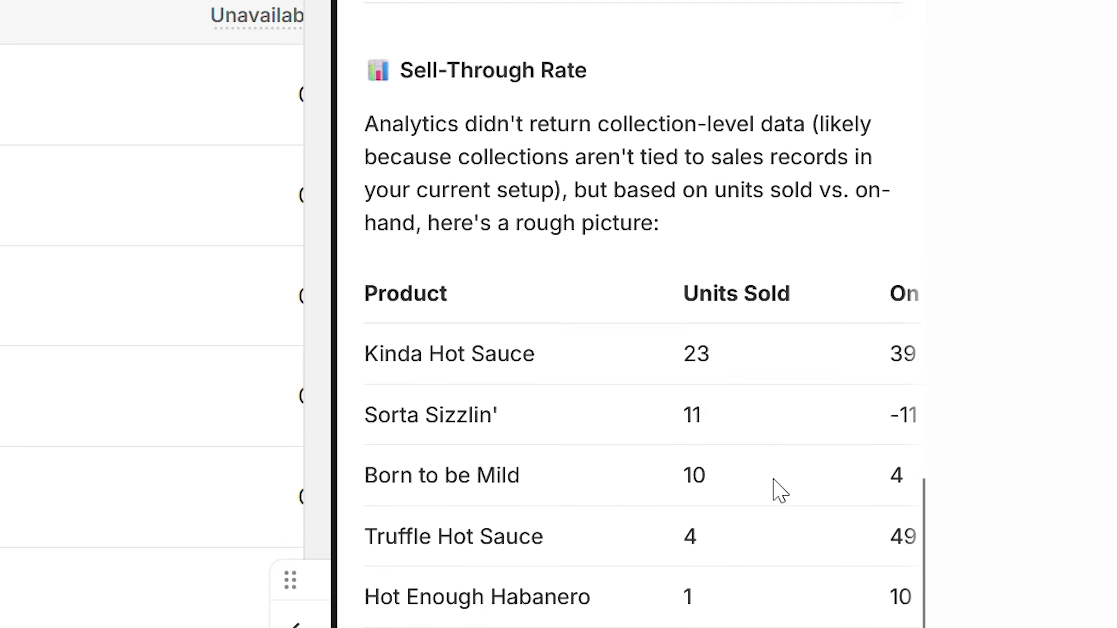
# Step: Review the assistant's restock and dead weight recommendations and every column of the sell-through rate table
pyautogui.moveTo(633, 611)
pyautogui.mouseDown()
pyautogui.moveTo(891, 606)
pyautogui.moveTo(620, 609)
pyautogui.mouseUp()
pyautogui.scroll(-2, 449, 222)
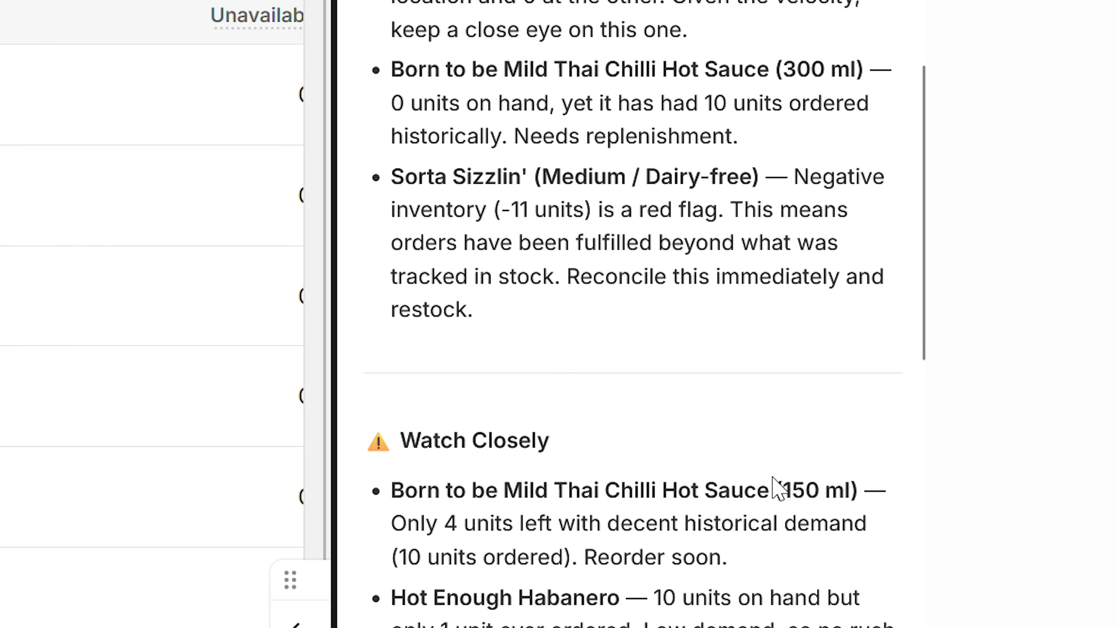
pyautogui.scroll(-10, 778, 488)
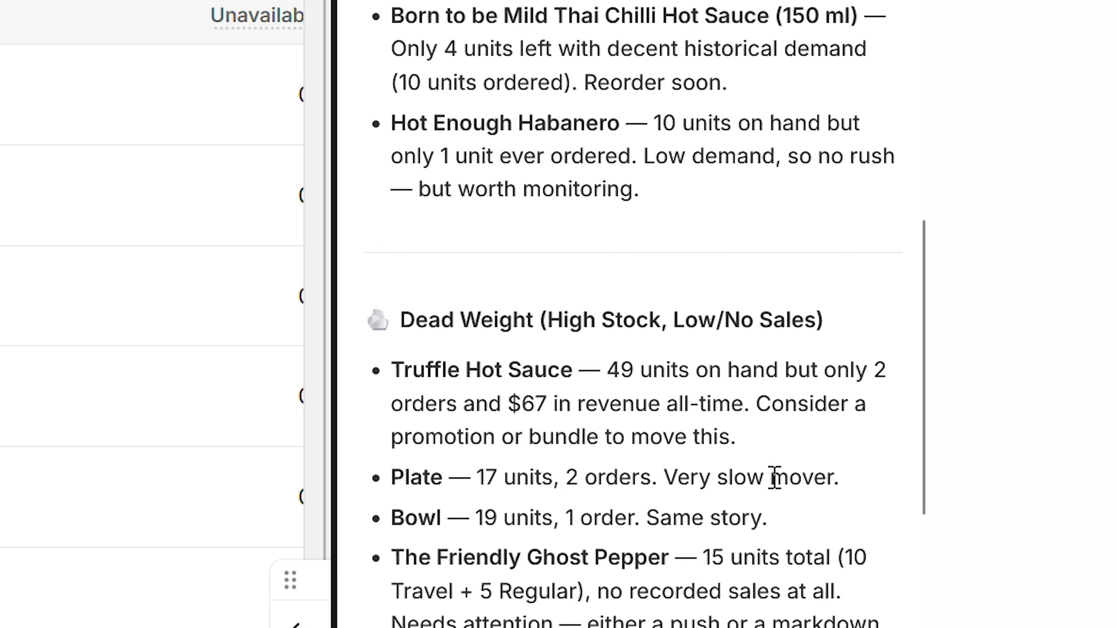
pyautogui.scroll(-15, 775, 478)
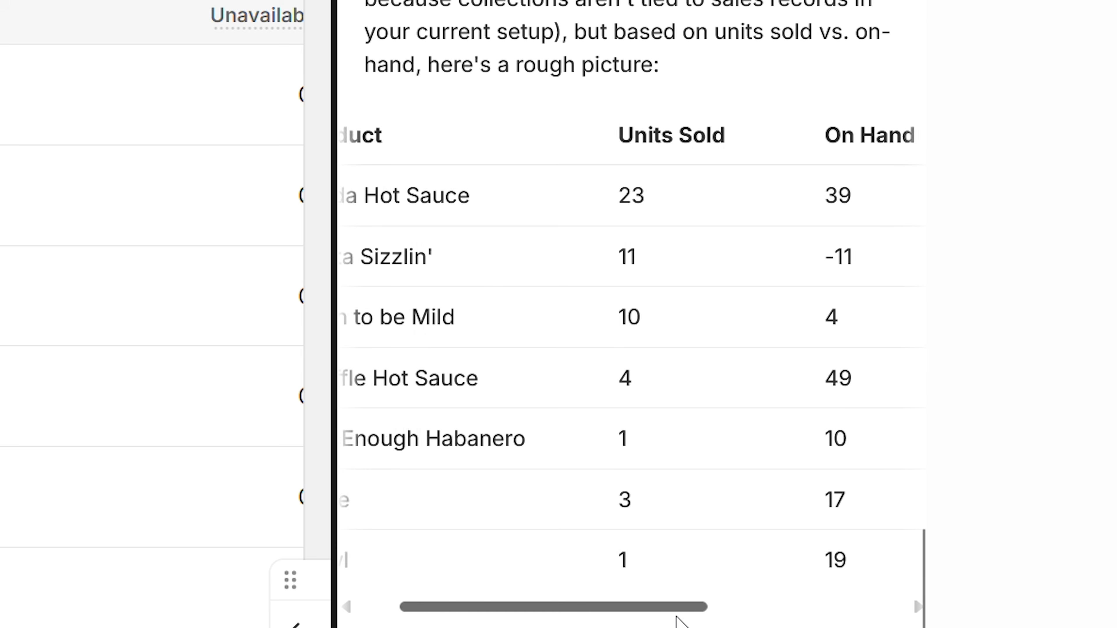
pyautogui.moveTo(837, 609); pyautogui.dragTo(885, 612)
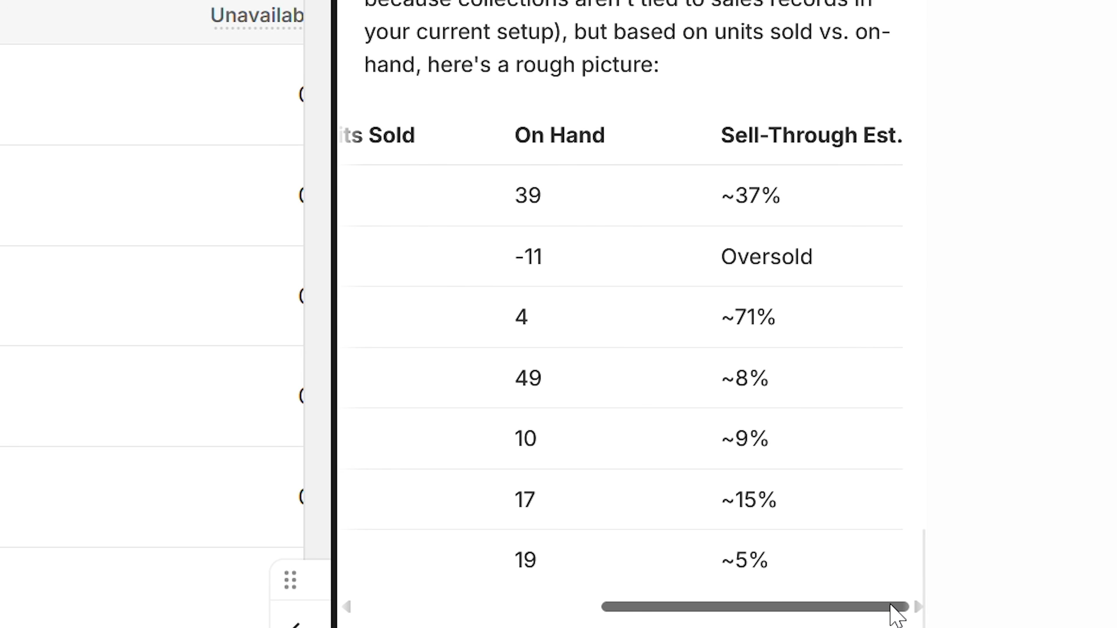
pyautogui.hscroll(-10, 628, 352)
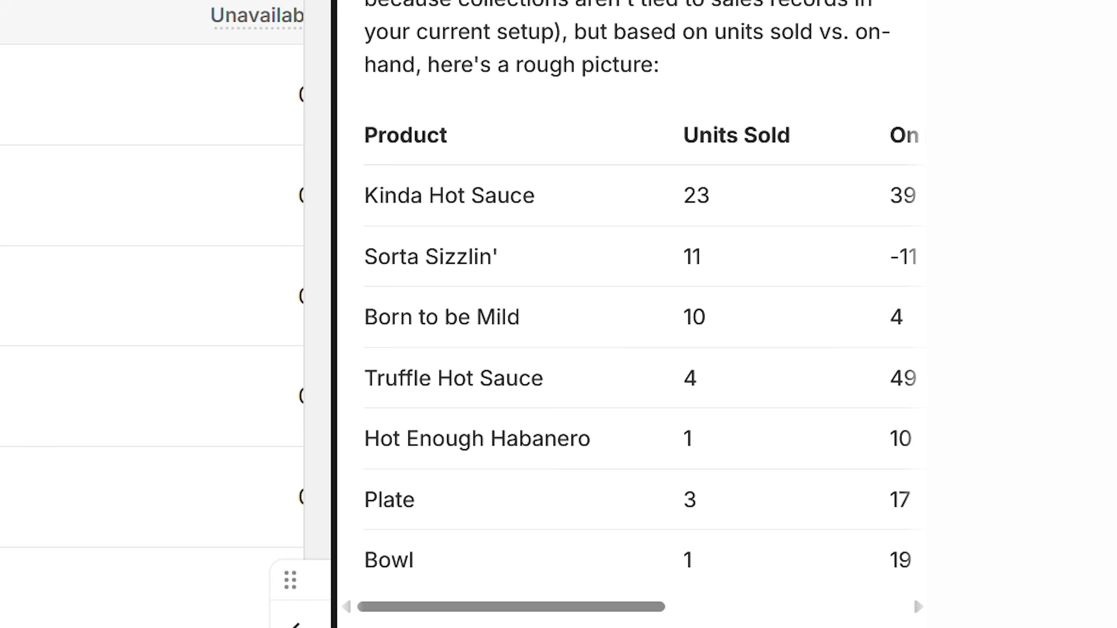
pyautogui.scroll(-3, 628, 308)
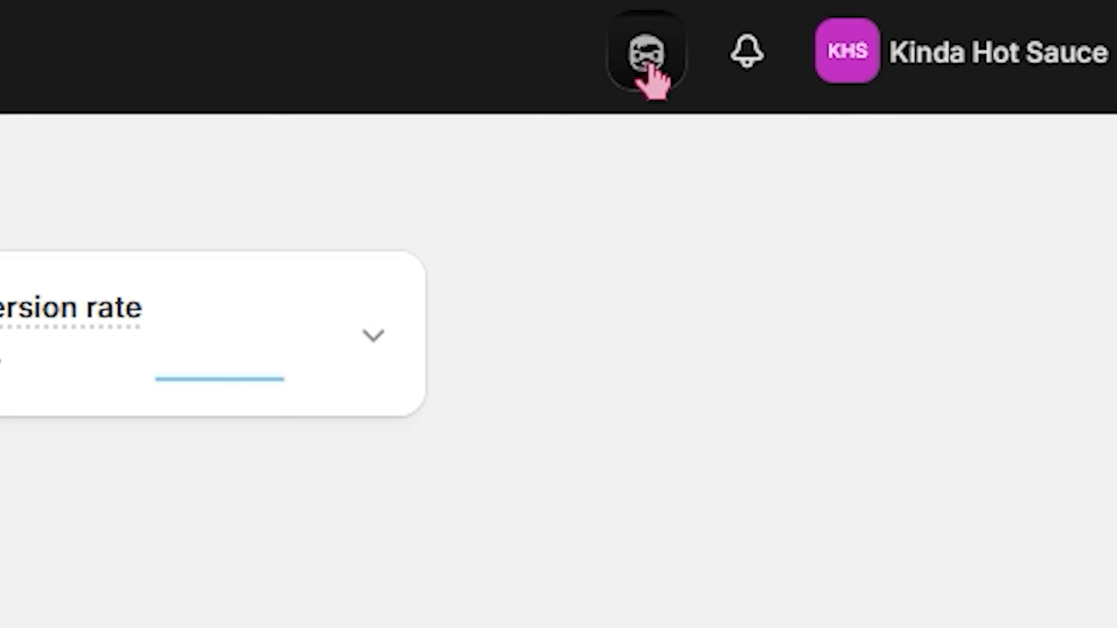
# Step: Ask the assistant to build a customer segment and specify customers who have never purchased
pyautogui.click(978, 14)
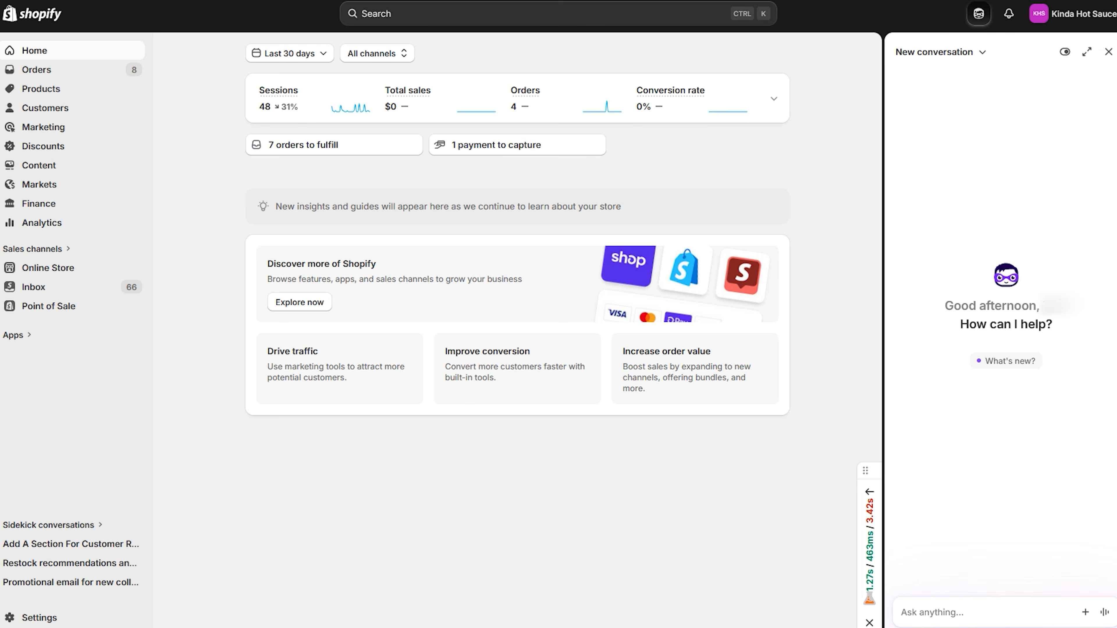
pyautogui.click(1109, 52)
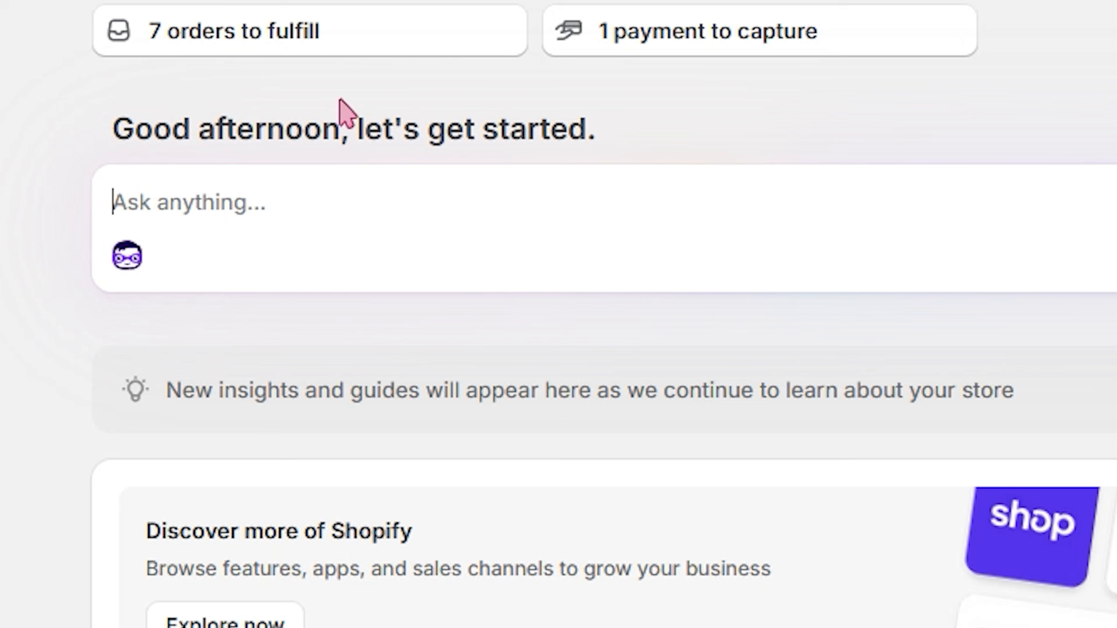
pyautogui.write('build me a customer segment')
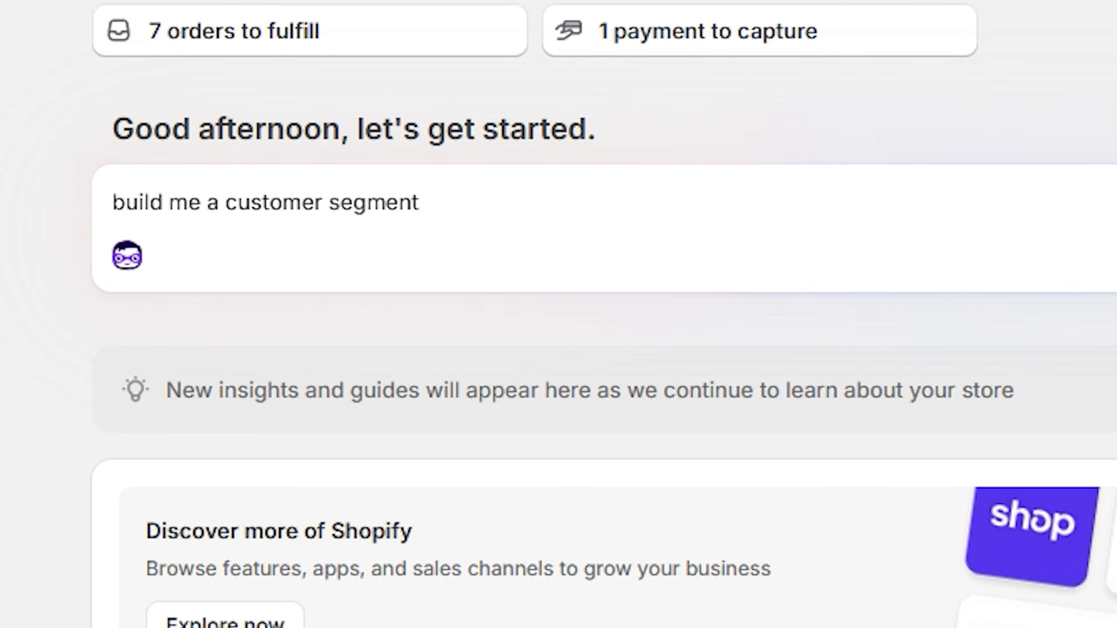
pyautogui.press('Return')
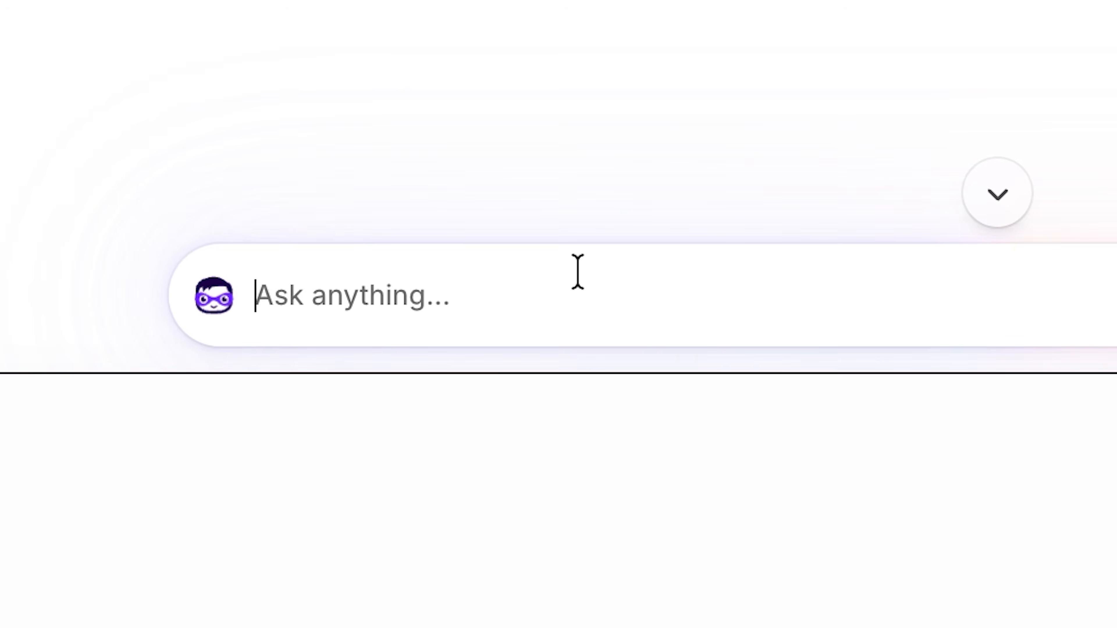
pyautogui.write('never pu')
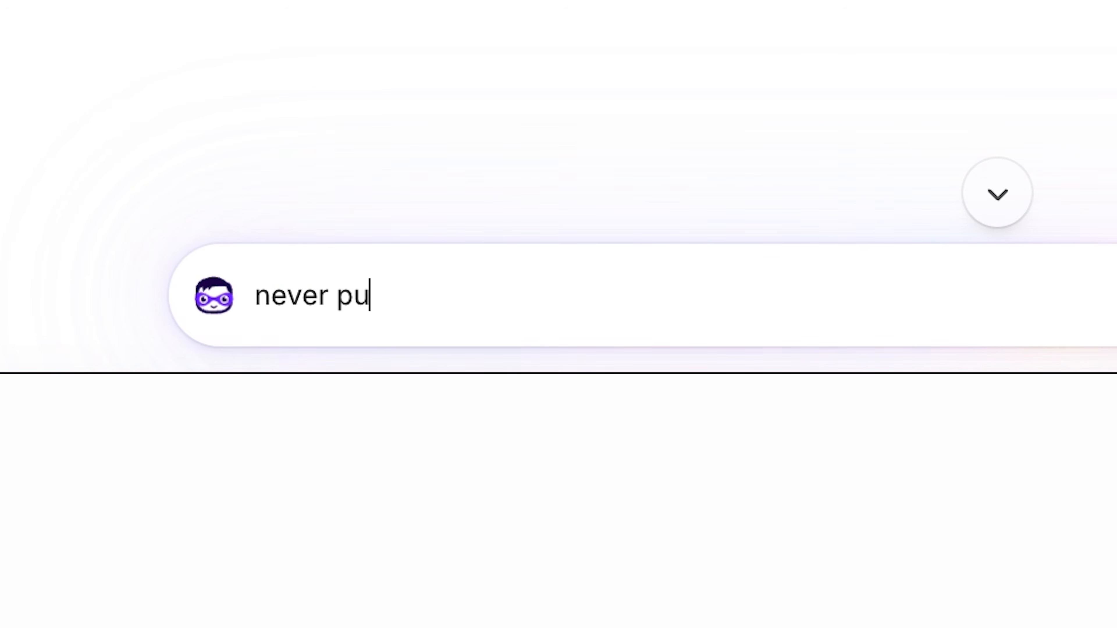
pyautogui.write('rchased')
pyautogui.press('Return')
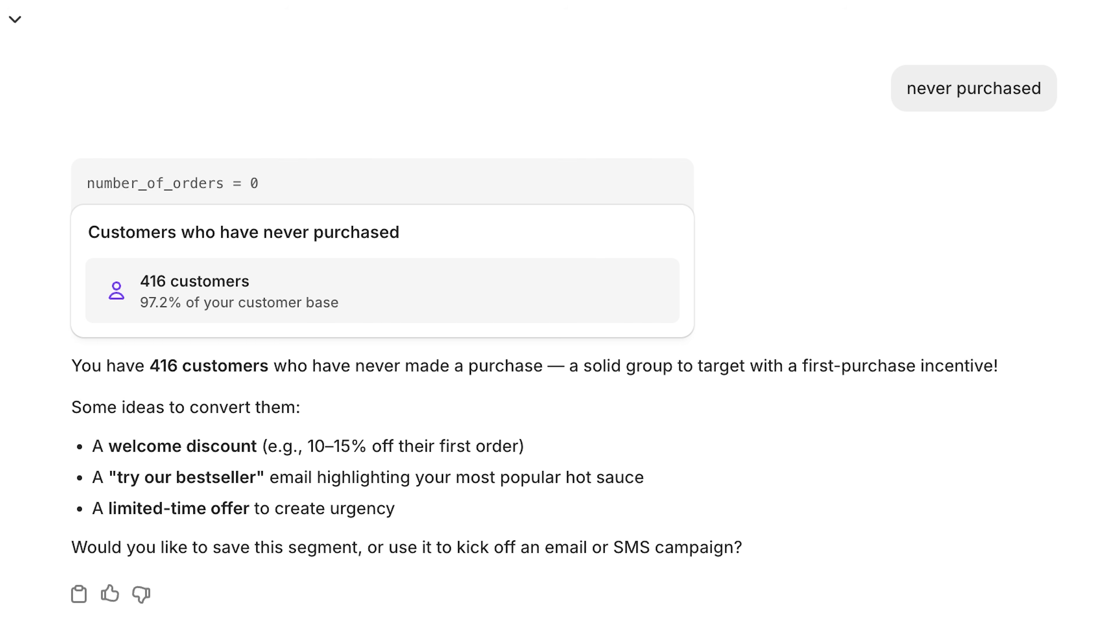
# Step: Open the suggested never-purchased segment in the segment editor and check its additional actions and customer list
pyautogui.click(332, 327)
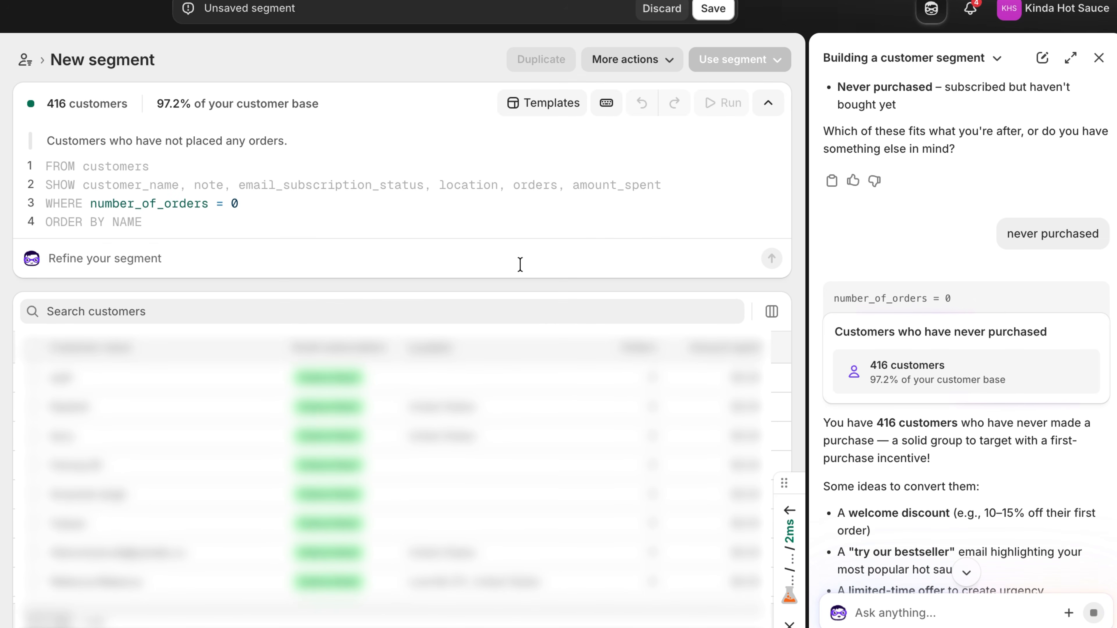
pyautogui.click(665, 59)
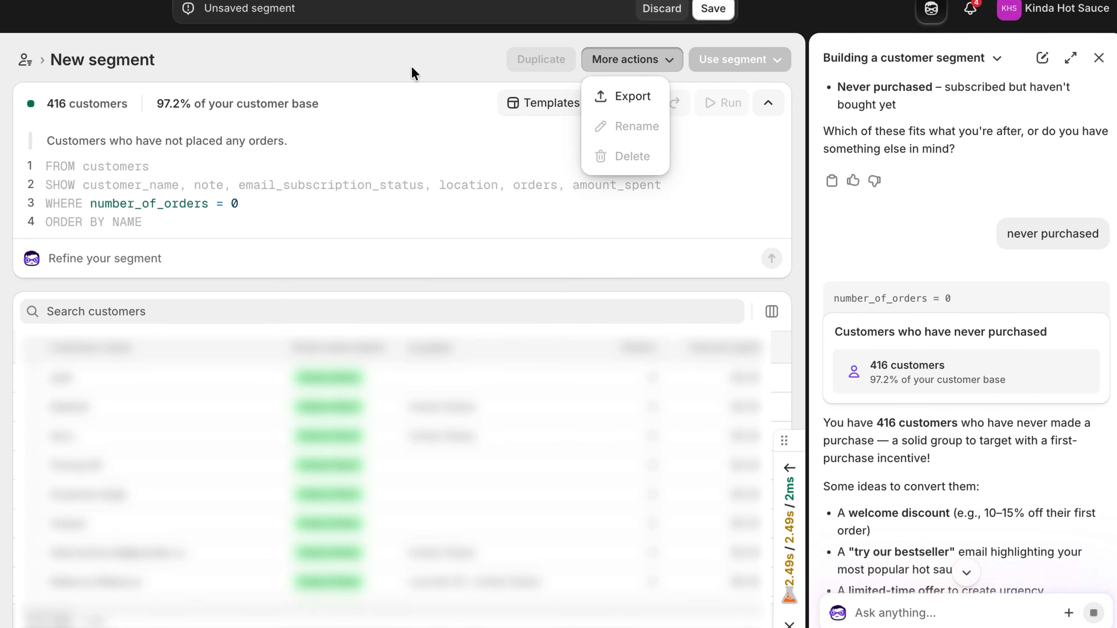
pyautogui.click(414, 79)
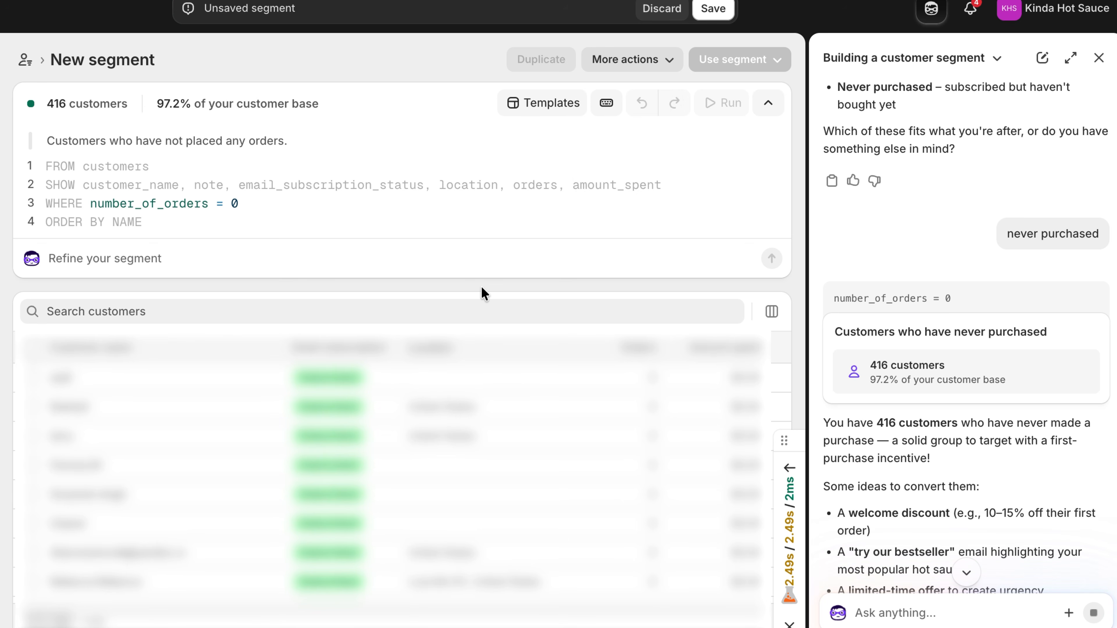
pyautogui.scroll(-10, 484, 294)
pyautogui.scroll(10, 483, 294)
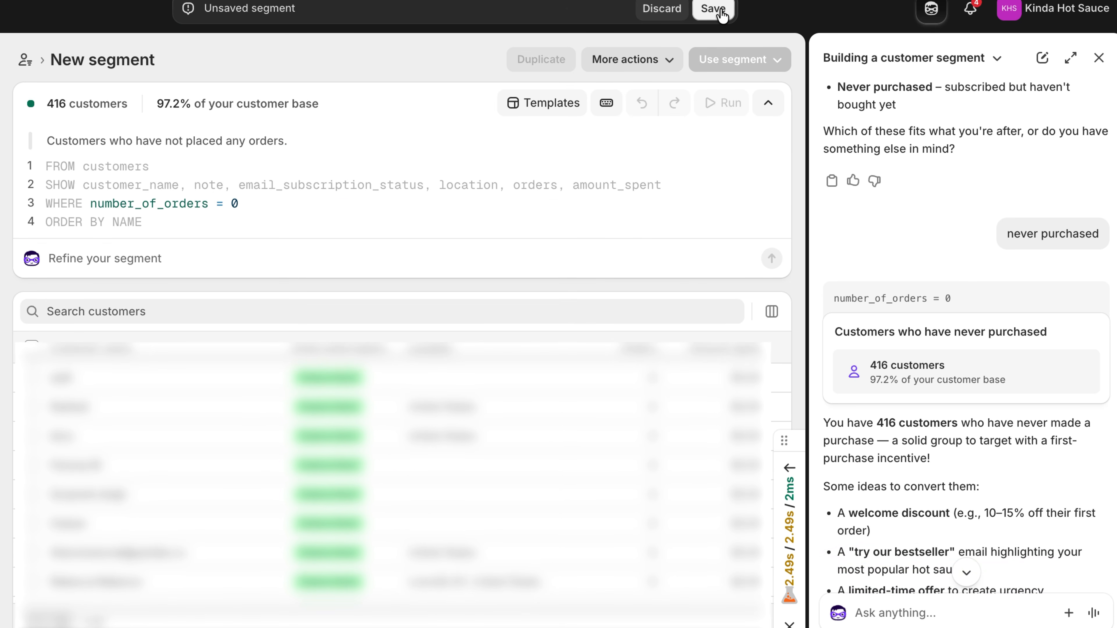
# Step: Save the segment under the name Never purchased and check it as the recipient of the promotional email
pyautogui.click(713, 10)
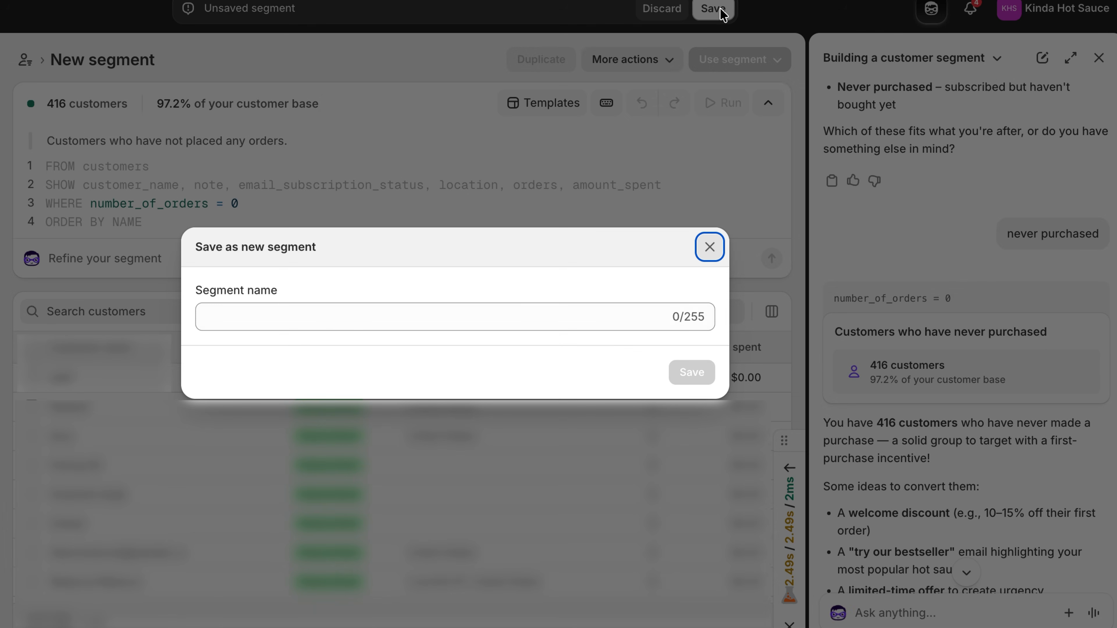
pyautogui.press('Escape')
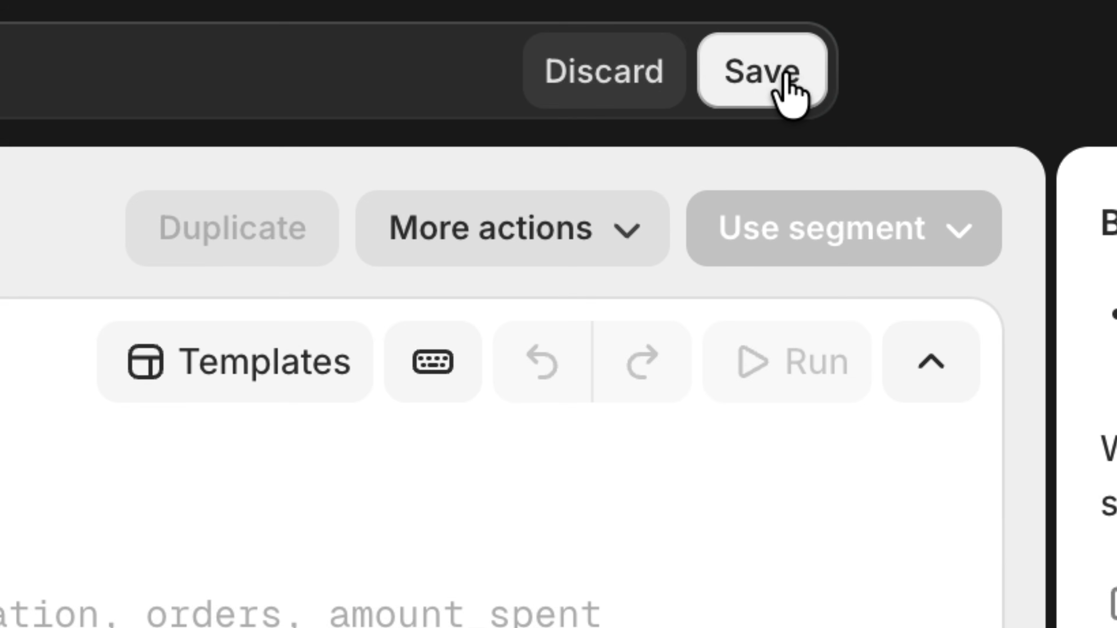
pyautogui.click(787, 88)
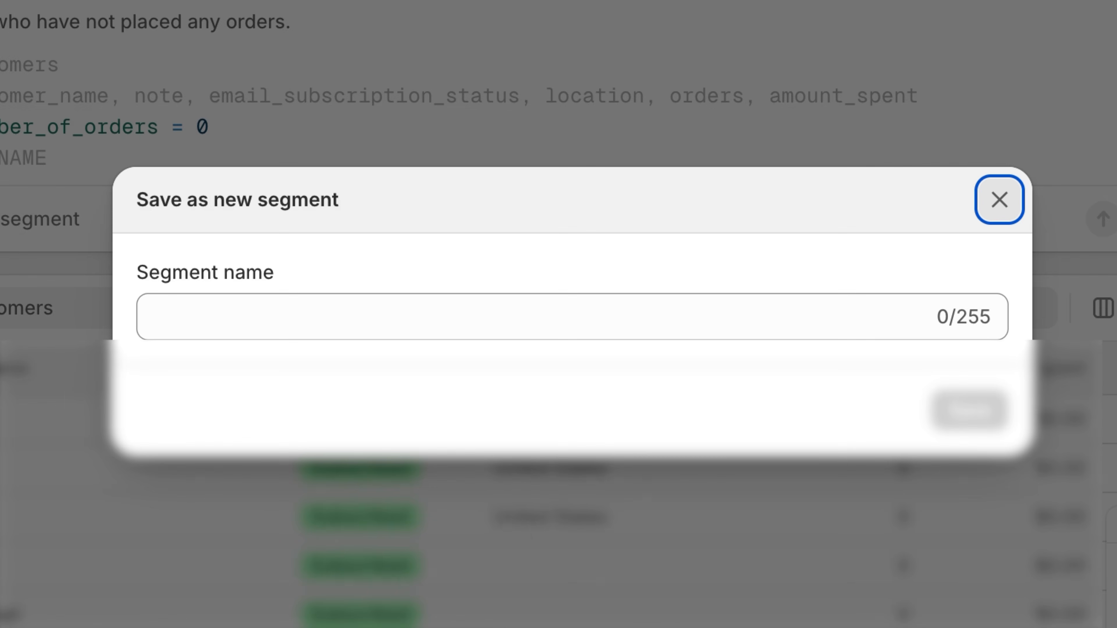
pyautogui.click(323, 327)
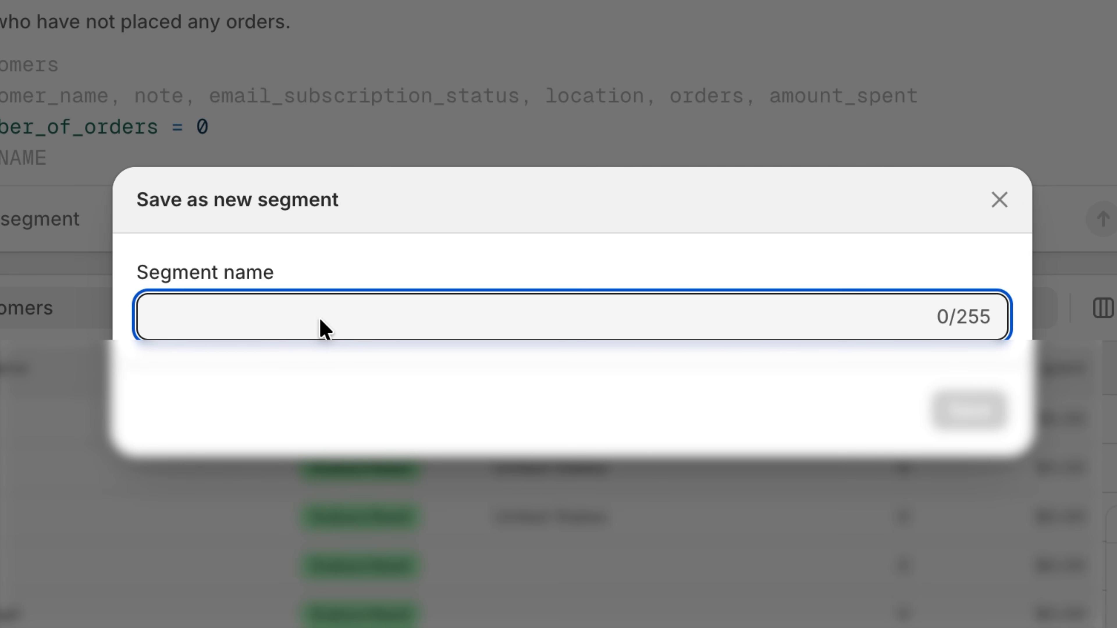
pyautogui.write('Never purchased')
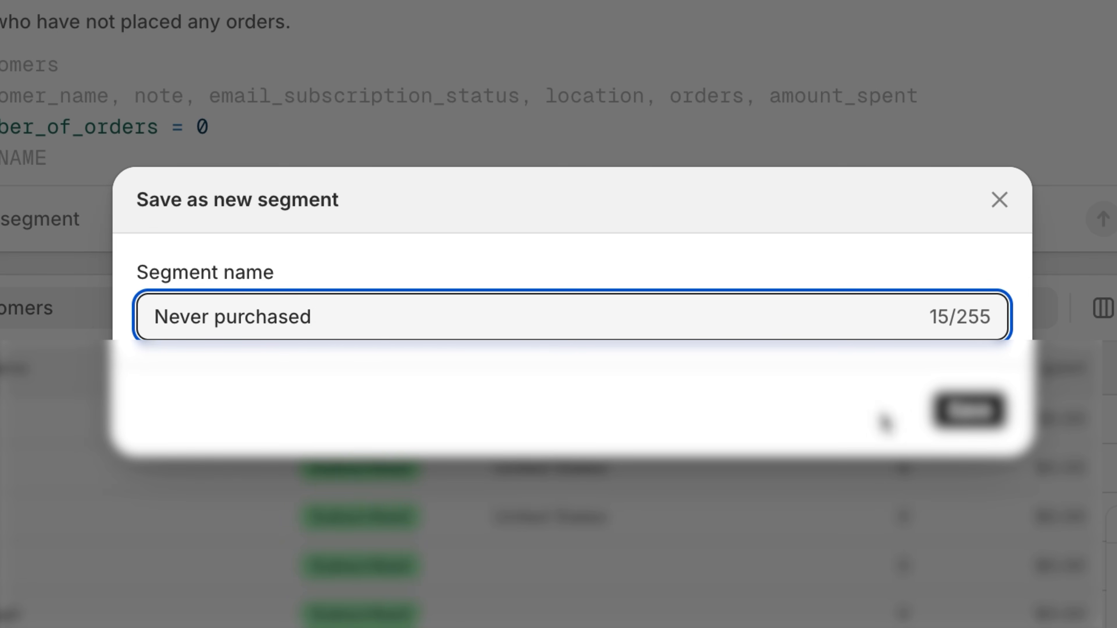
pyautogui.click(970, 410)
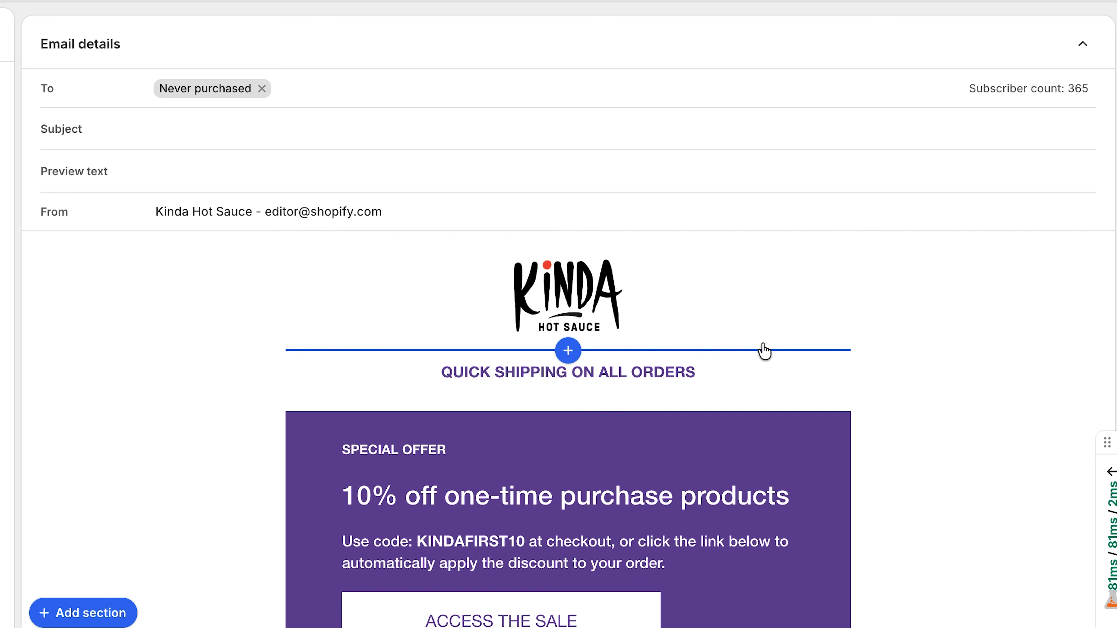
pyautogui.click(225, 98)
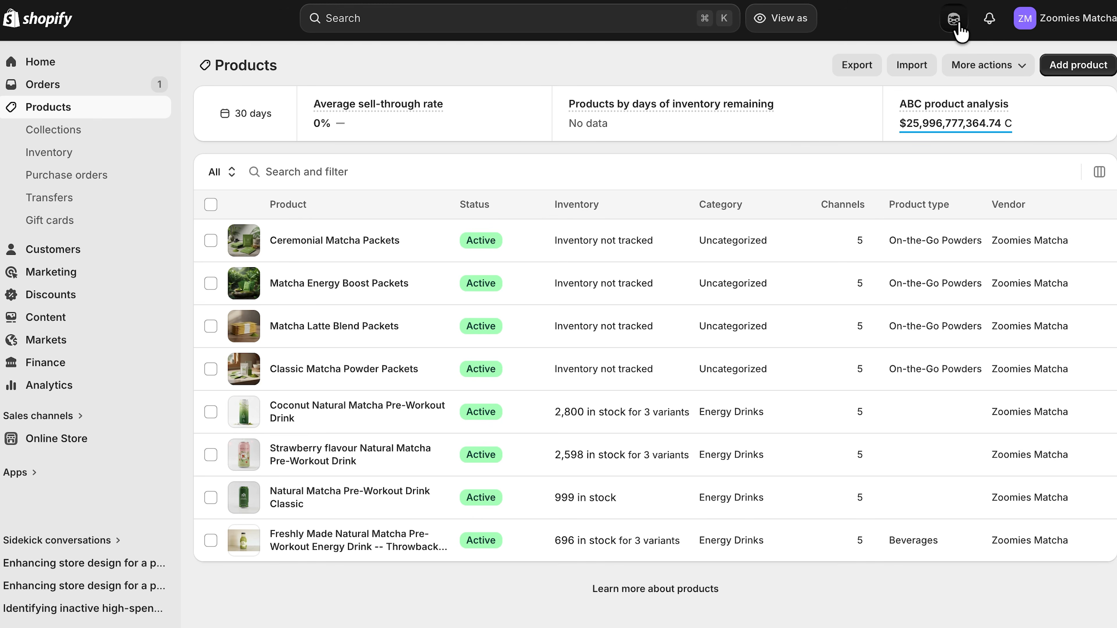
# Step: Ask the assistant to make the Zoomies Matcha store feel more premium with darker tones, more whitespace and an updated hero section, opening the Online Store Editor
pyautogui.click(954, 19)
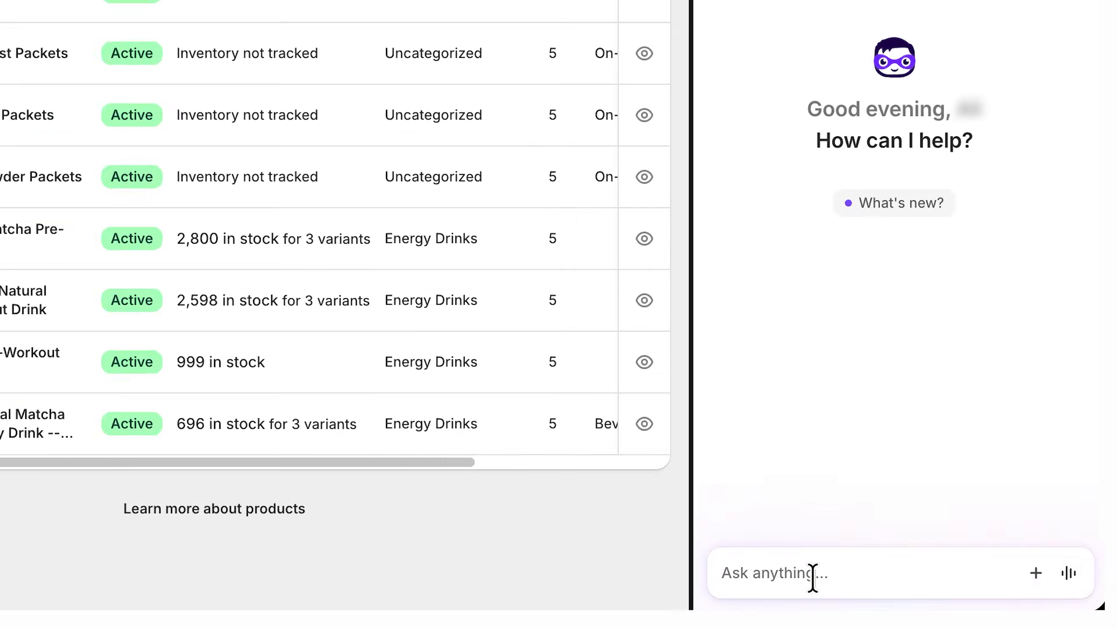
pyautogui.click(813, 578)
pyautogui.write('Make my store feel more premium. Darker tones, more whitespace, update the hero section.')
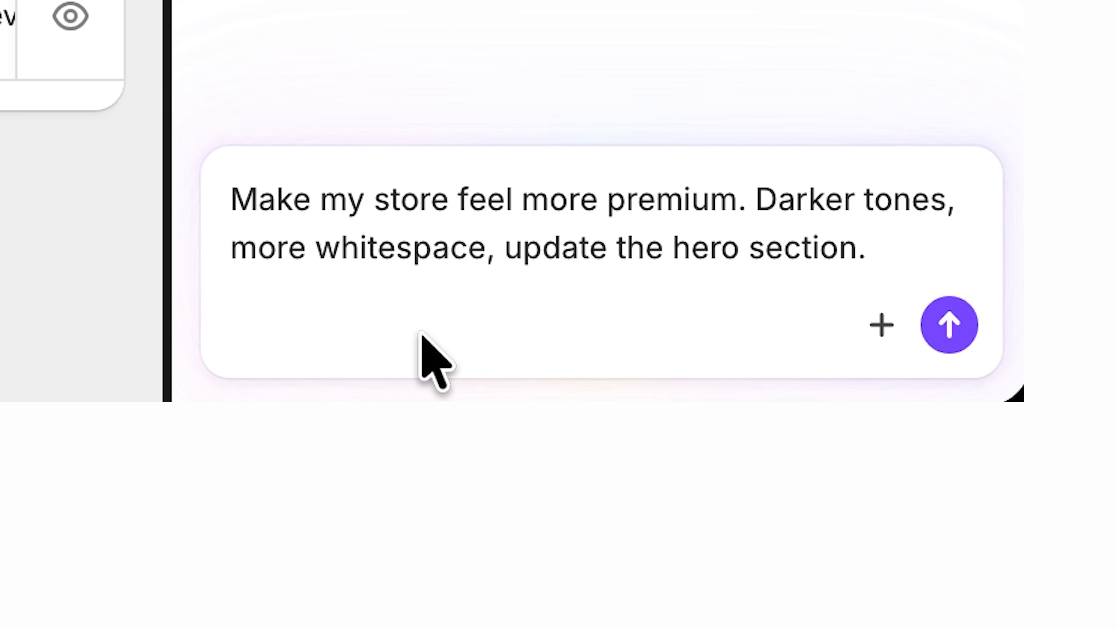
pyautogui.press('Return')
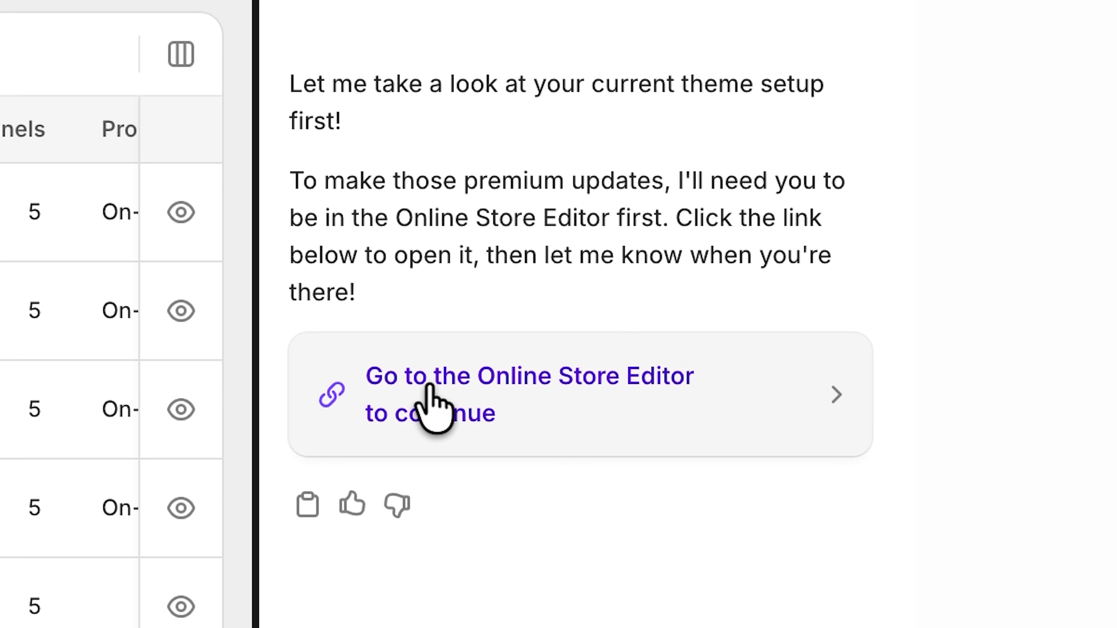
pyautogui.click(429, 433)
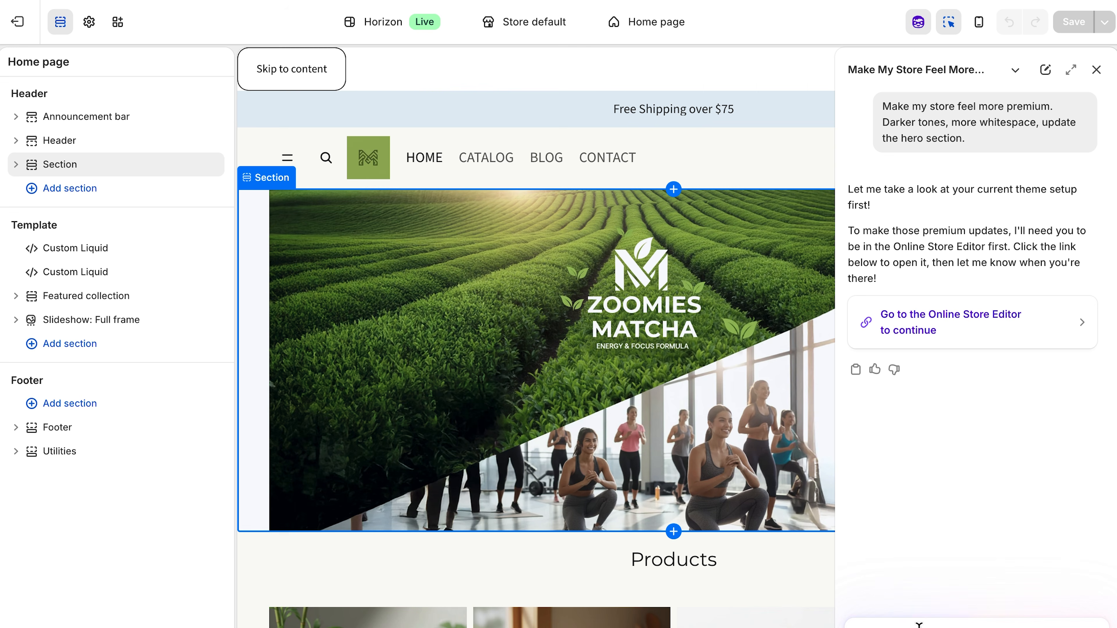
# Step: Ask the assistant to add a section for customer reviews and submit its block prompt with star ratings, reviewer names and review text
pyautogui.press('Return')
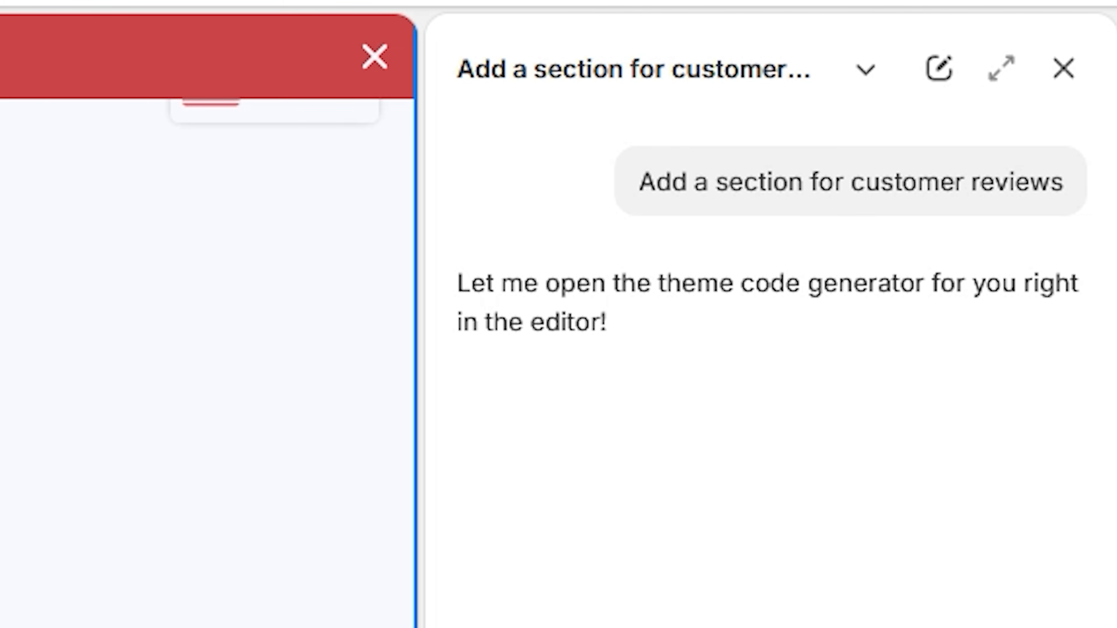
pyautogui.click(941, 420)
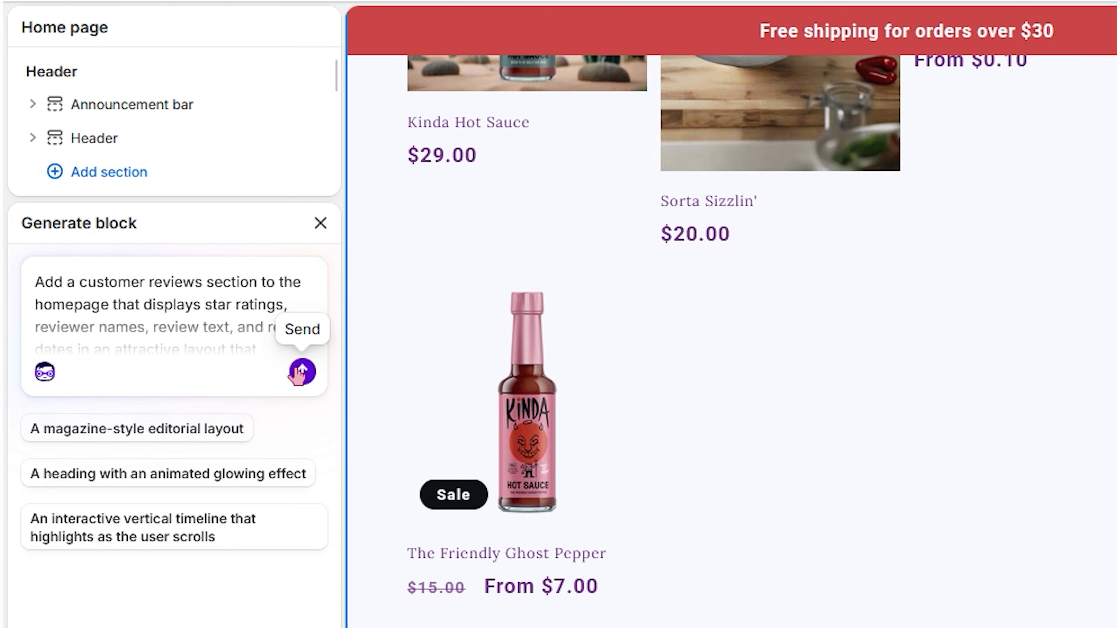
pyautogui.click(301, 371)
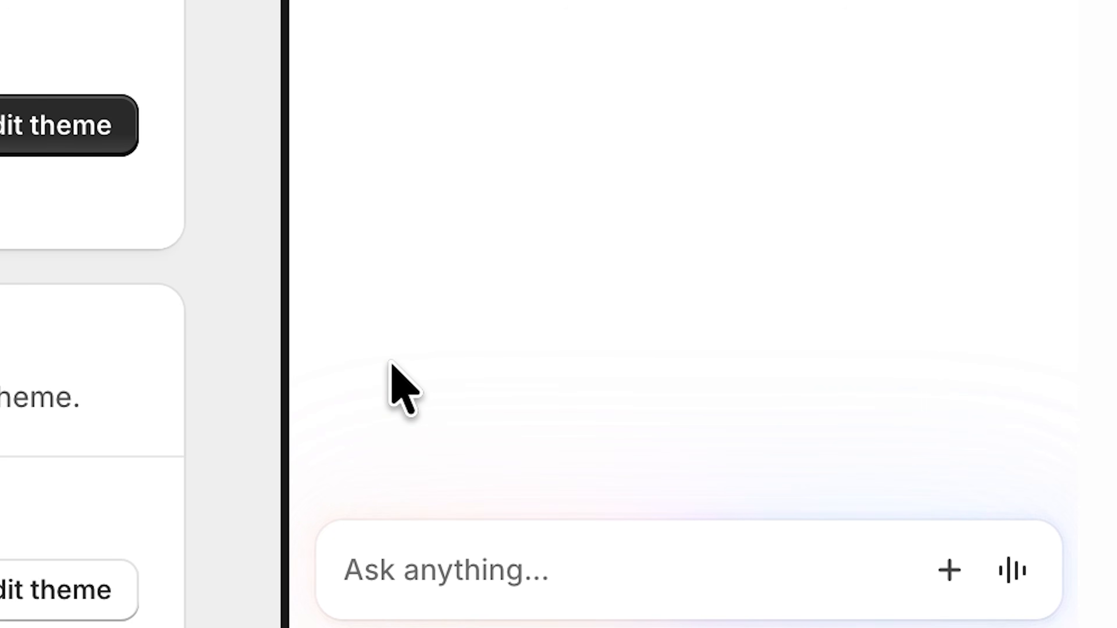
# Step: Open the form for creating a new skill from the assistant's skill list
pyautogui.write('/')
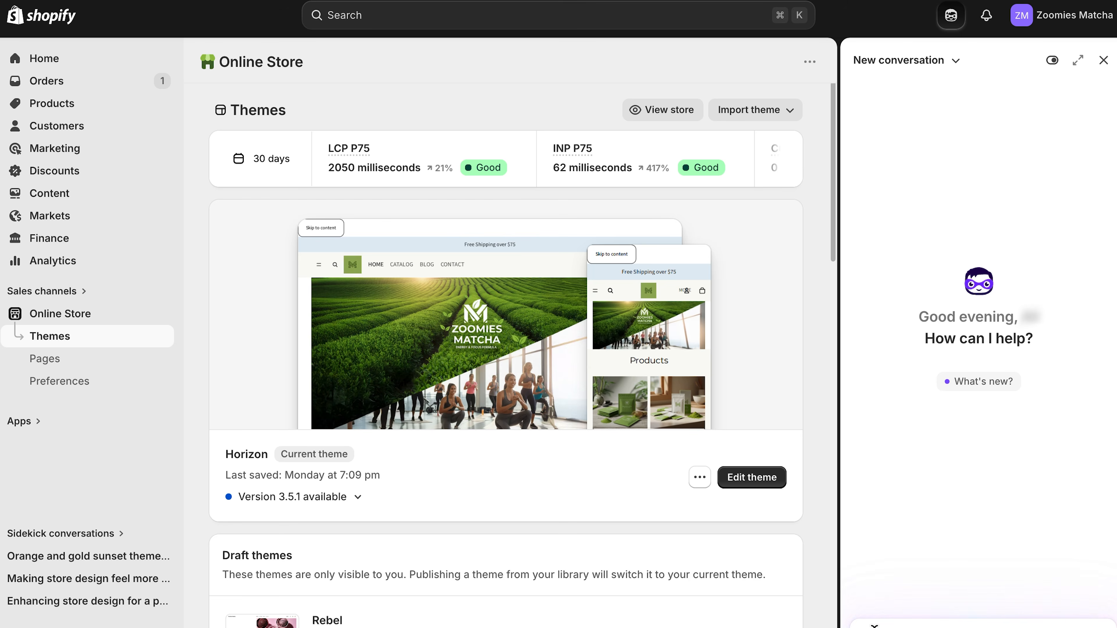
pyautogui.write('/')
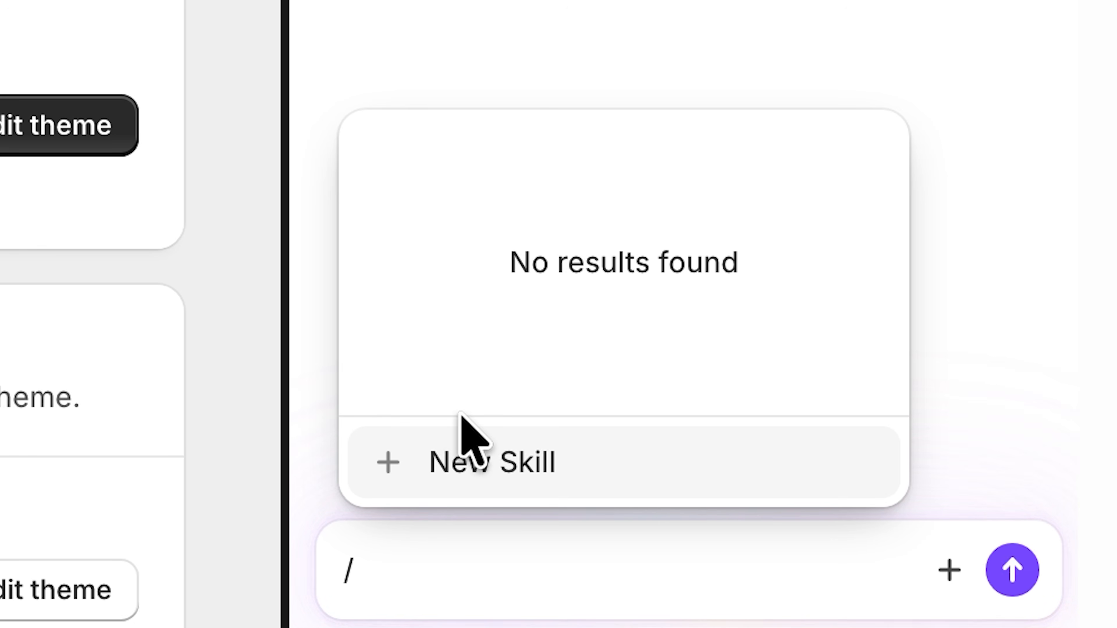
pyautogui.click(500, 474)
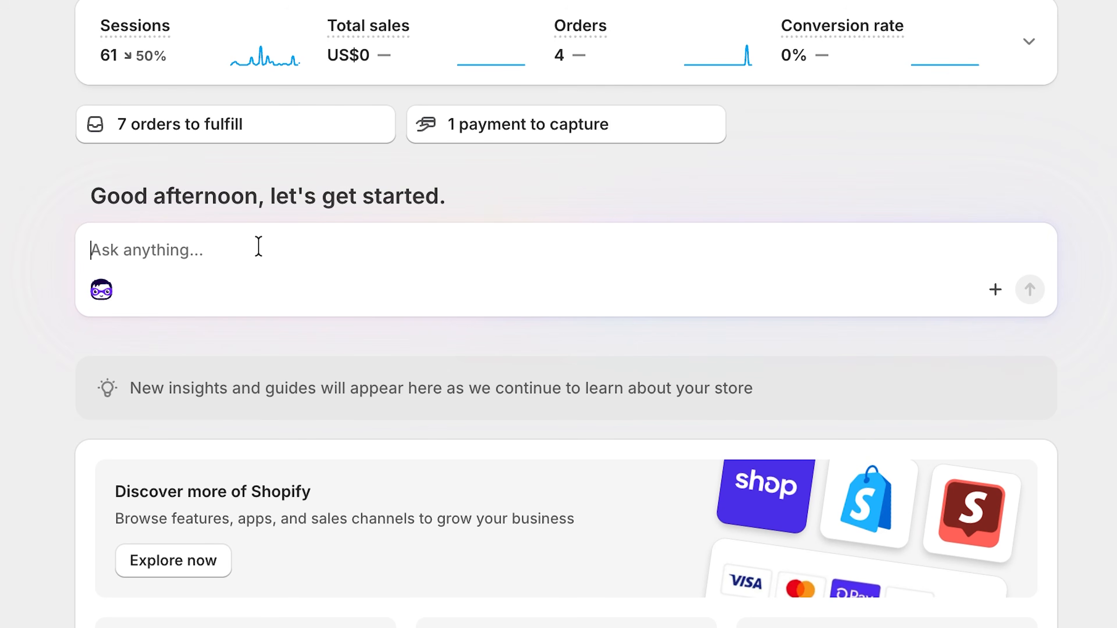
# Step: Run the saved brandvoice skill with the request "for all my products"
pyautogui.write('/')
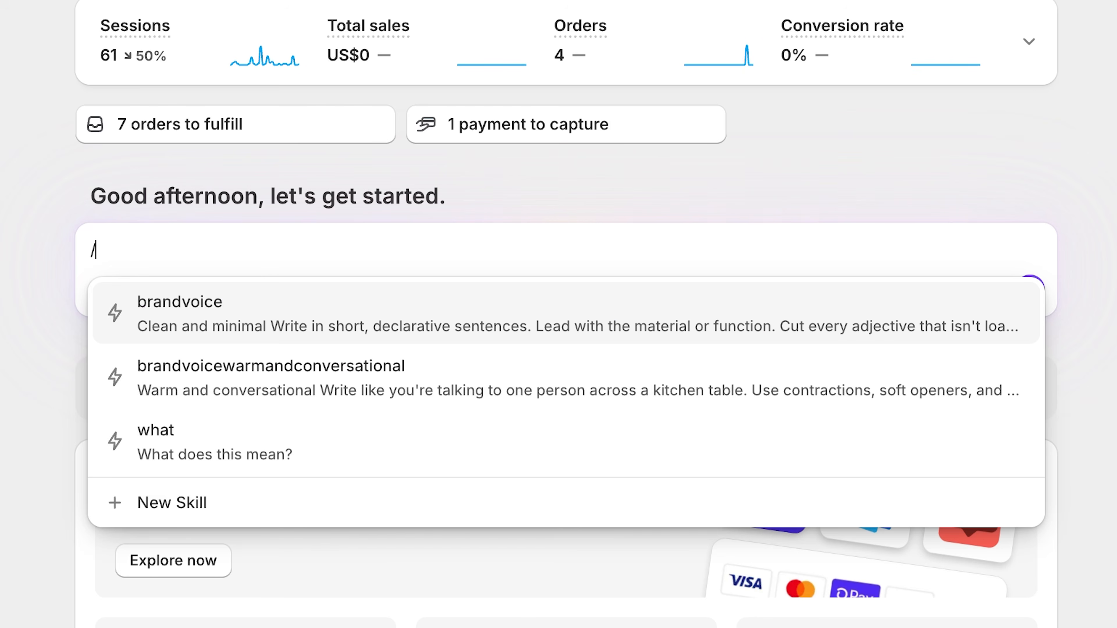
pyautogui.click(249, 339)
pyautogui.write('for all my products')
pyautogui.click(1029, 290)
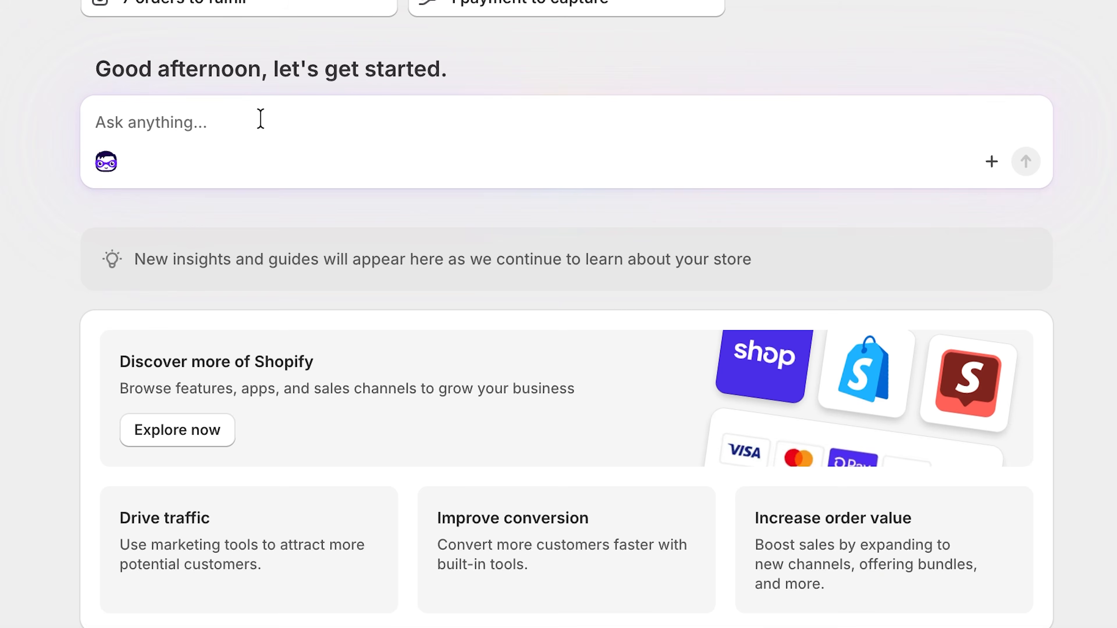
# Step: Browse the assistant's saved skills, including discount-strategy, checkout-drops, AOV, restock, weeklyinventorycheck, marketing-mix and build-collections
pyautogui.click(260, 117)
pyautogui.write('/')
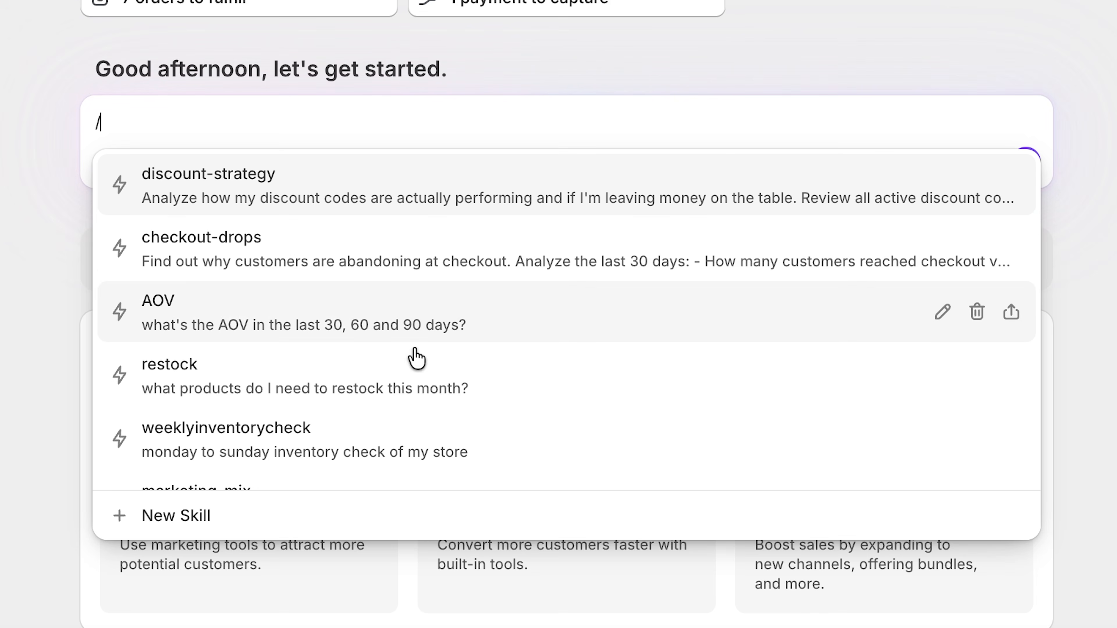
pyautogui.scroll(-5, 417, 365)
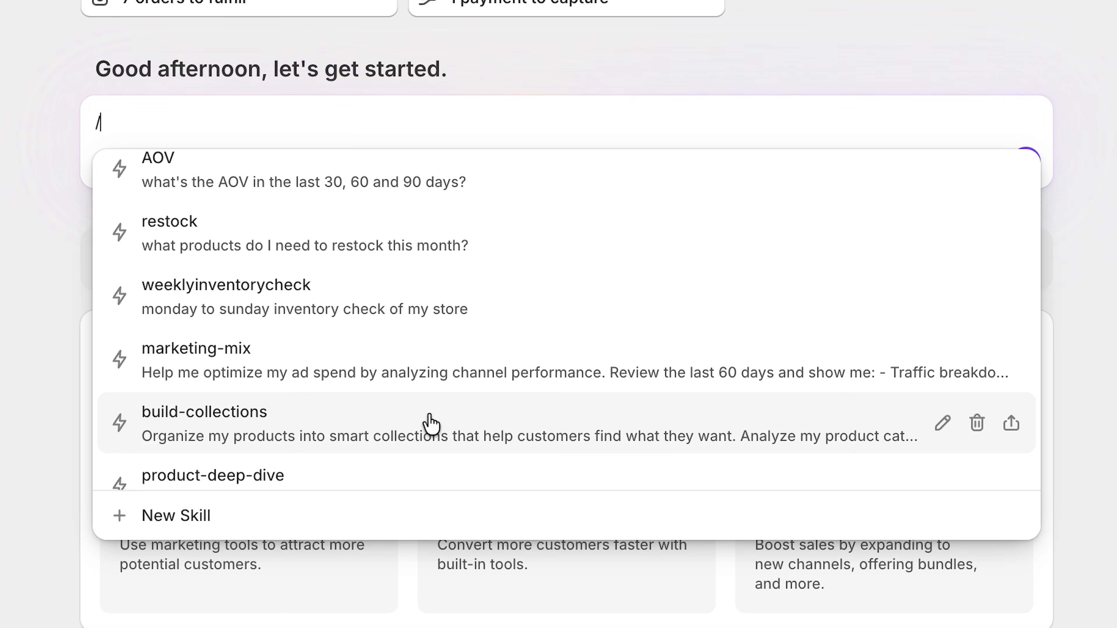
pyautogui.scroll(-6, 428, 423)
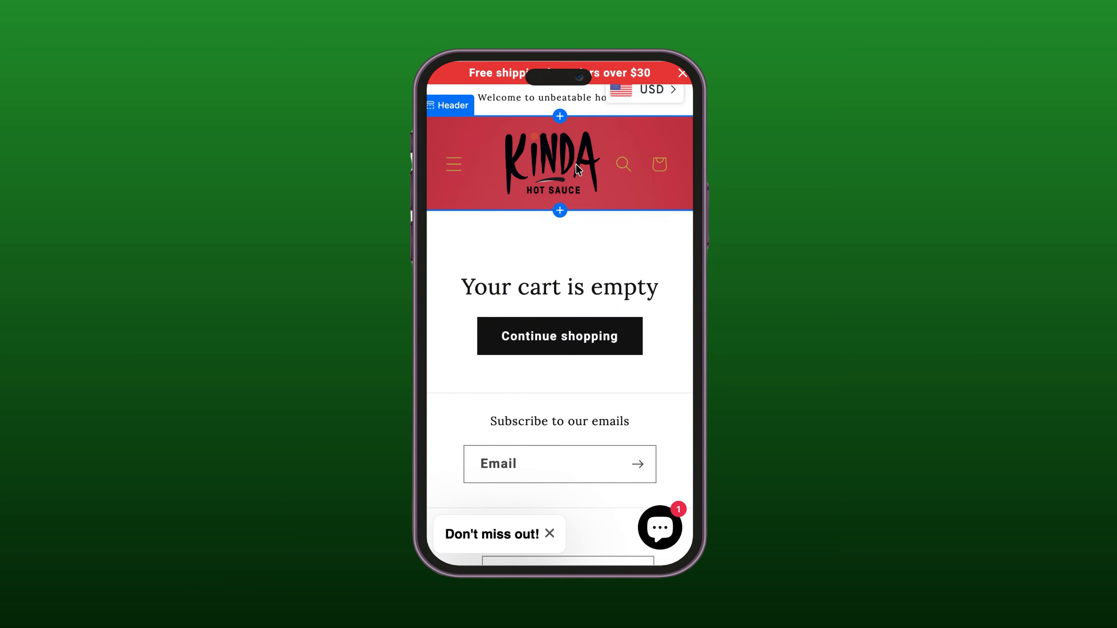
# Step: Go from the empty cart to the home page in the mobile preview and view the image banner
pyautogui.click(576, 163)
pyautogui.scroll(-2, 591, 251)
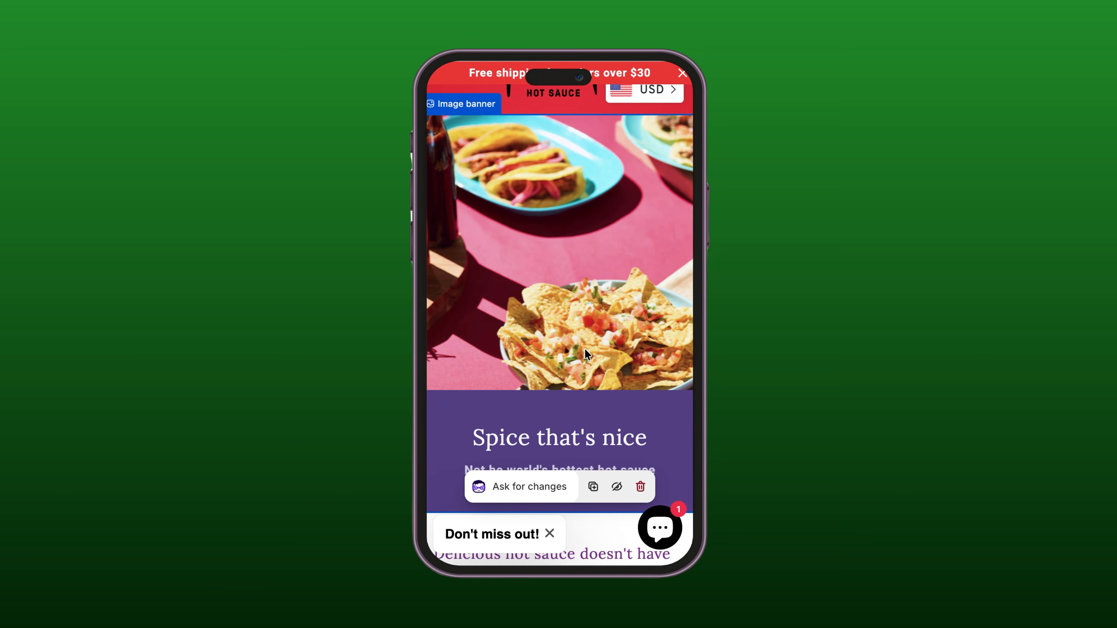
pyautogui.click(587, 438)
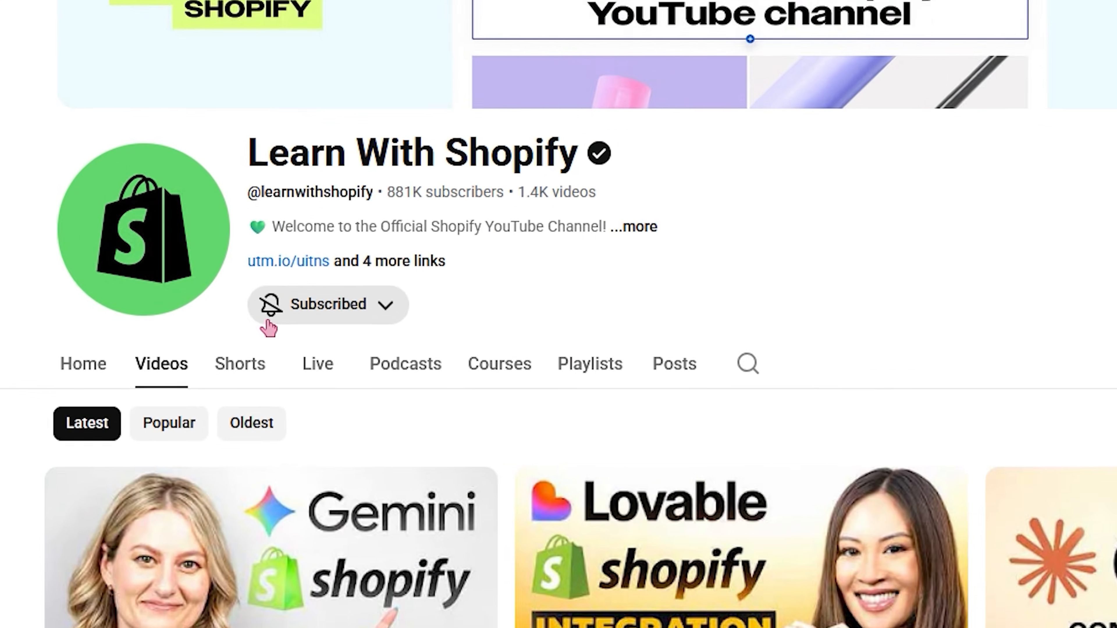
# Step: Switch to YouTube and subscribe to the Learn With Shopify channel
pyautogui.click(267, 318)
pyautogui.click(382, 408)
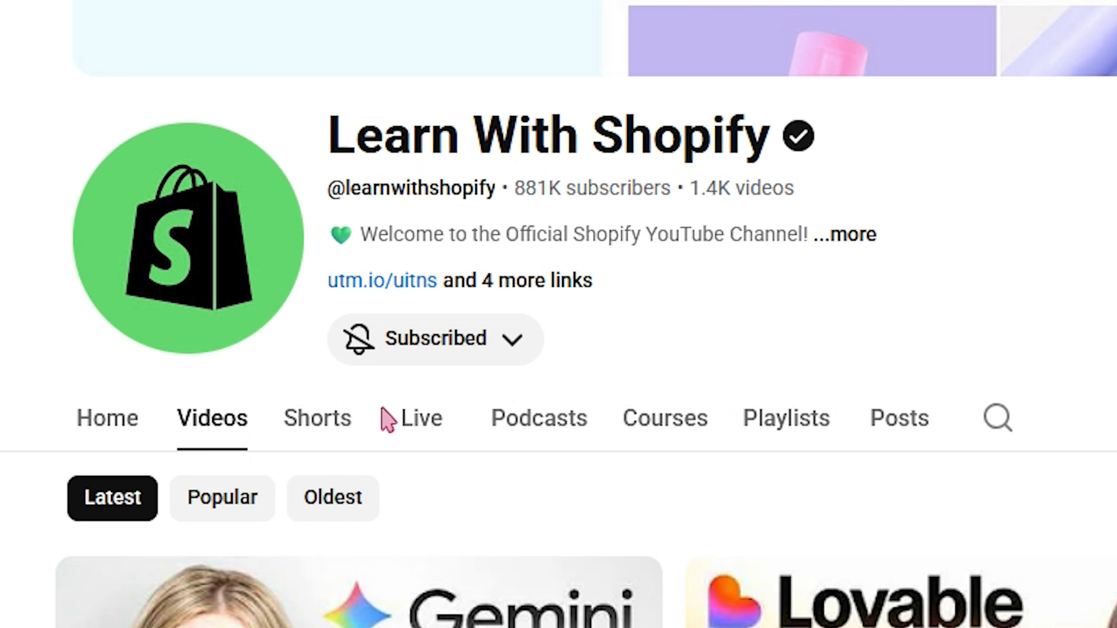